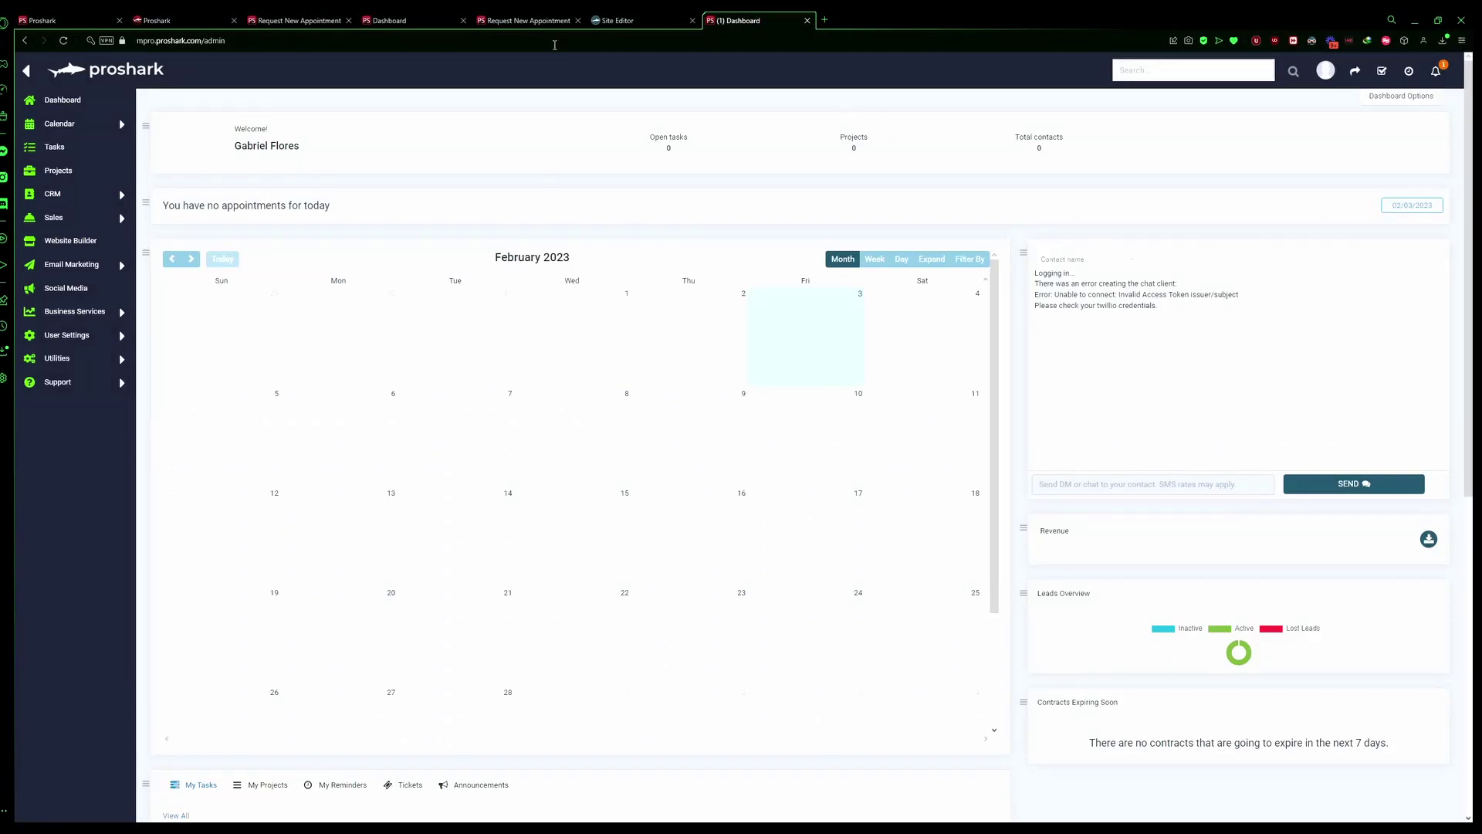
- Open Website Builder and scroll through the Website Templates grid, returning to the top near Vacation
{"action": "left_click", "coordinate": [77, 247]}
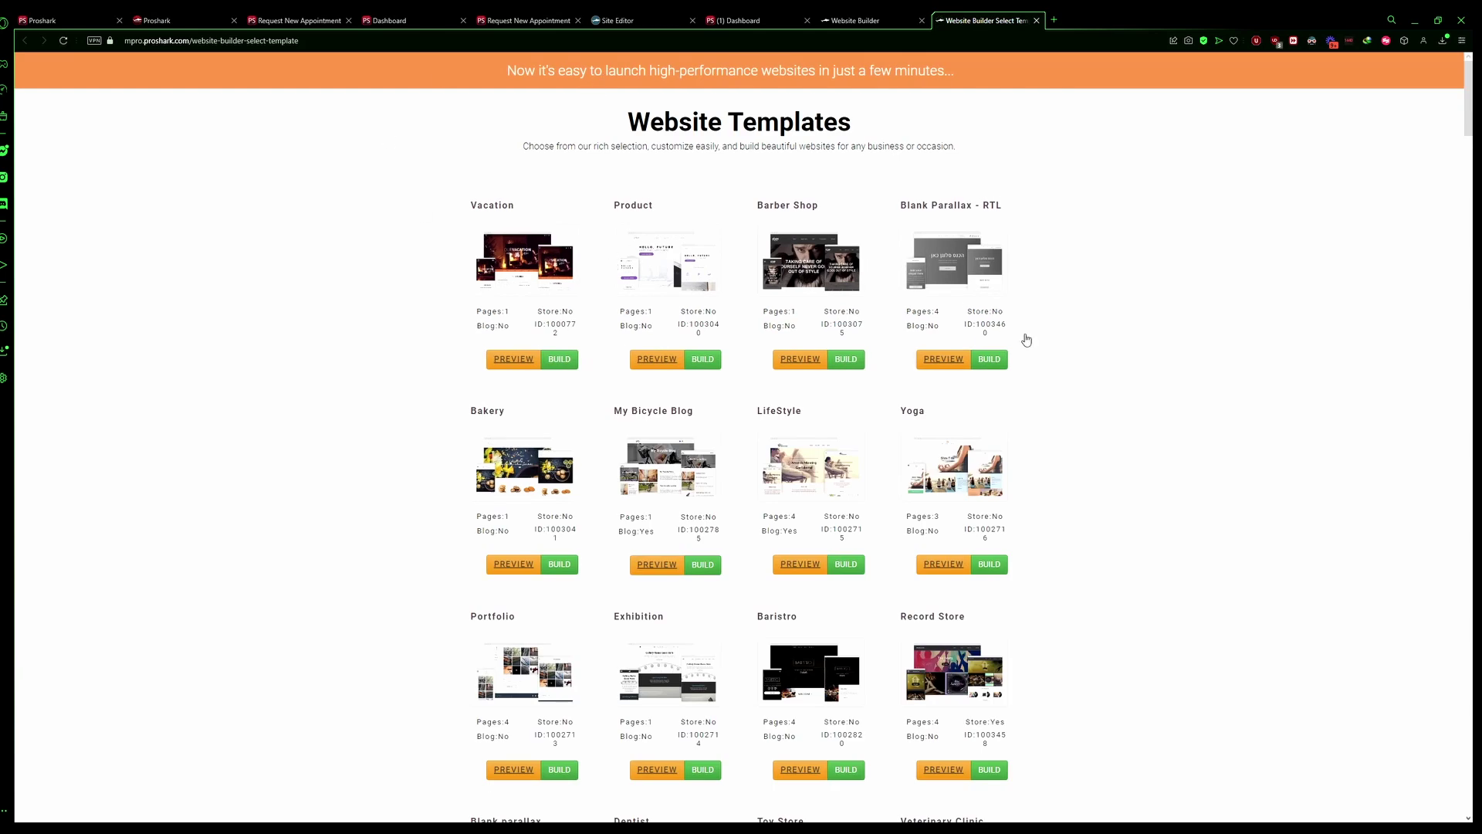
{"action": "scroll", "coordinate": [1019, 338], "scroll_direction": "down", "scroll_amount": 15}
{"action": "scroll", "coordinate": [1006, 340], "scroll_direction": "down", "scroll_amount": 20}
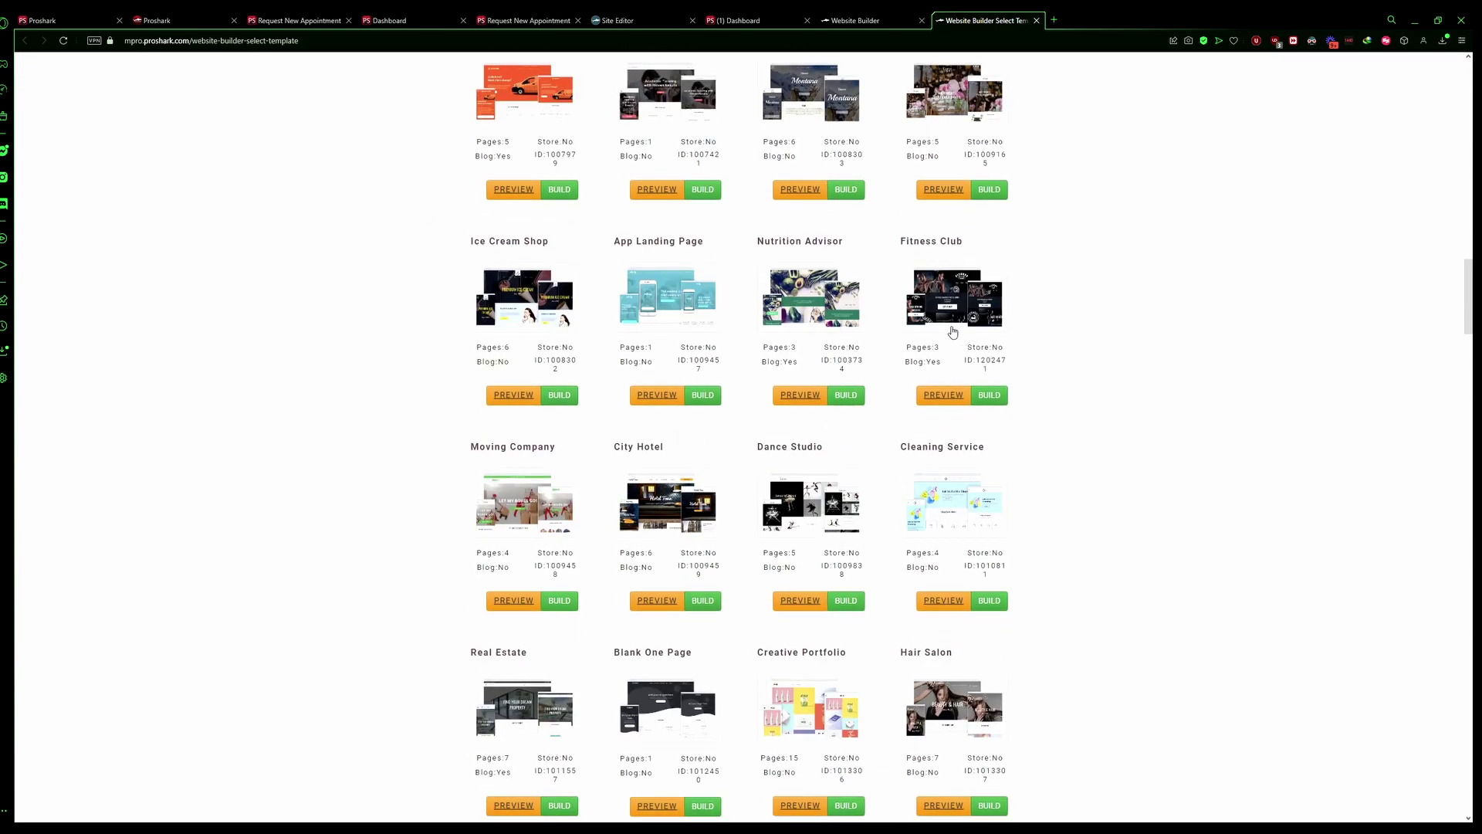
{"action": "scroll", "coordinate": [931, 324], "scroll_direction": "down", "scroll_amount": 20}
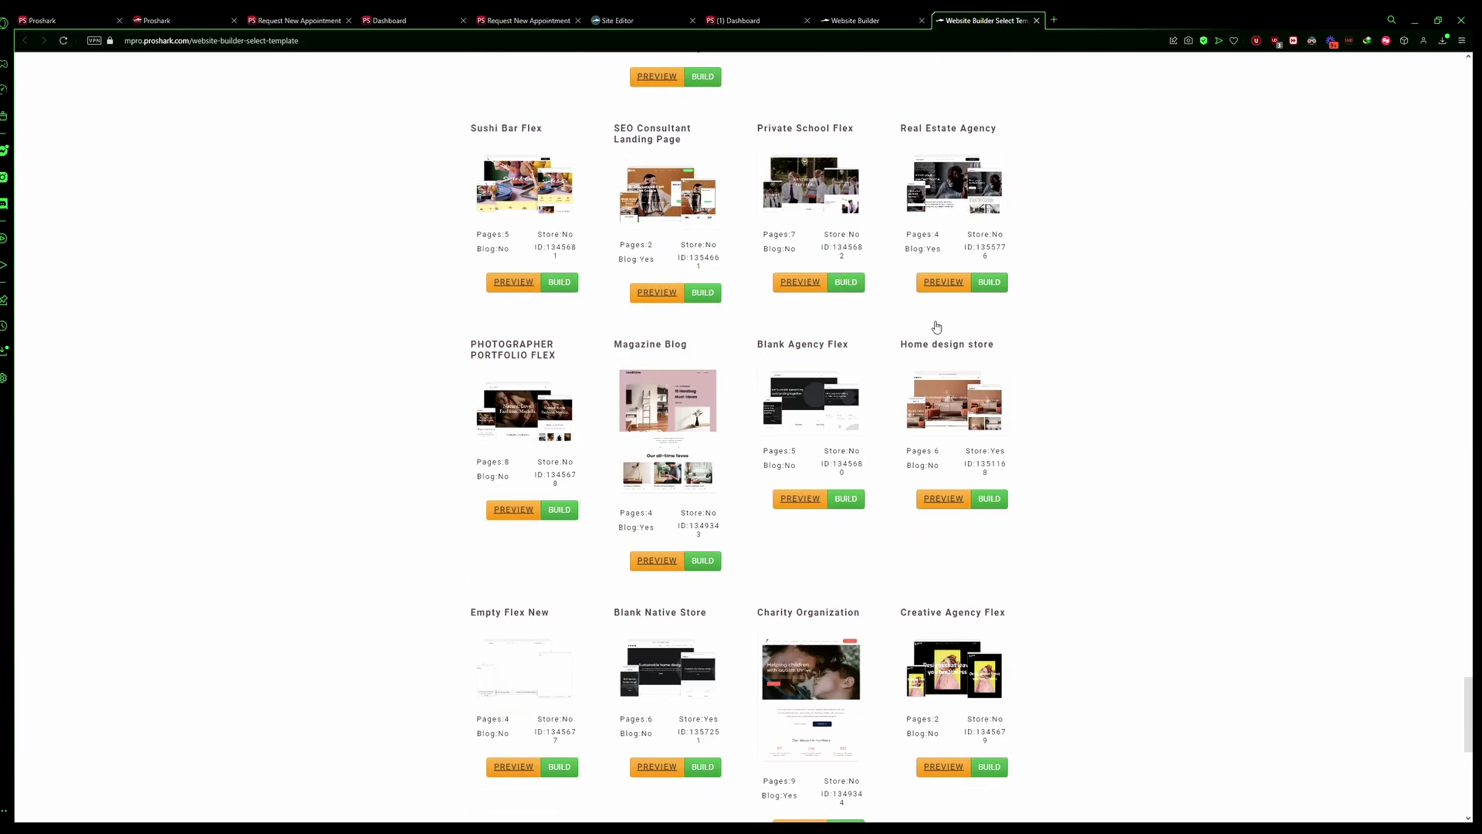
{"action": "scroll", "coordinate": [934, 321], "scroll_direction": "down", "scroll_amount": 5}
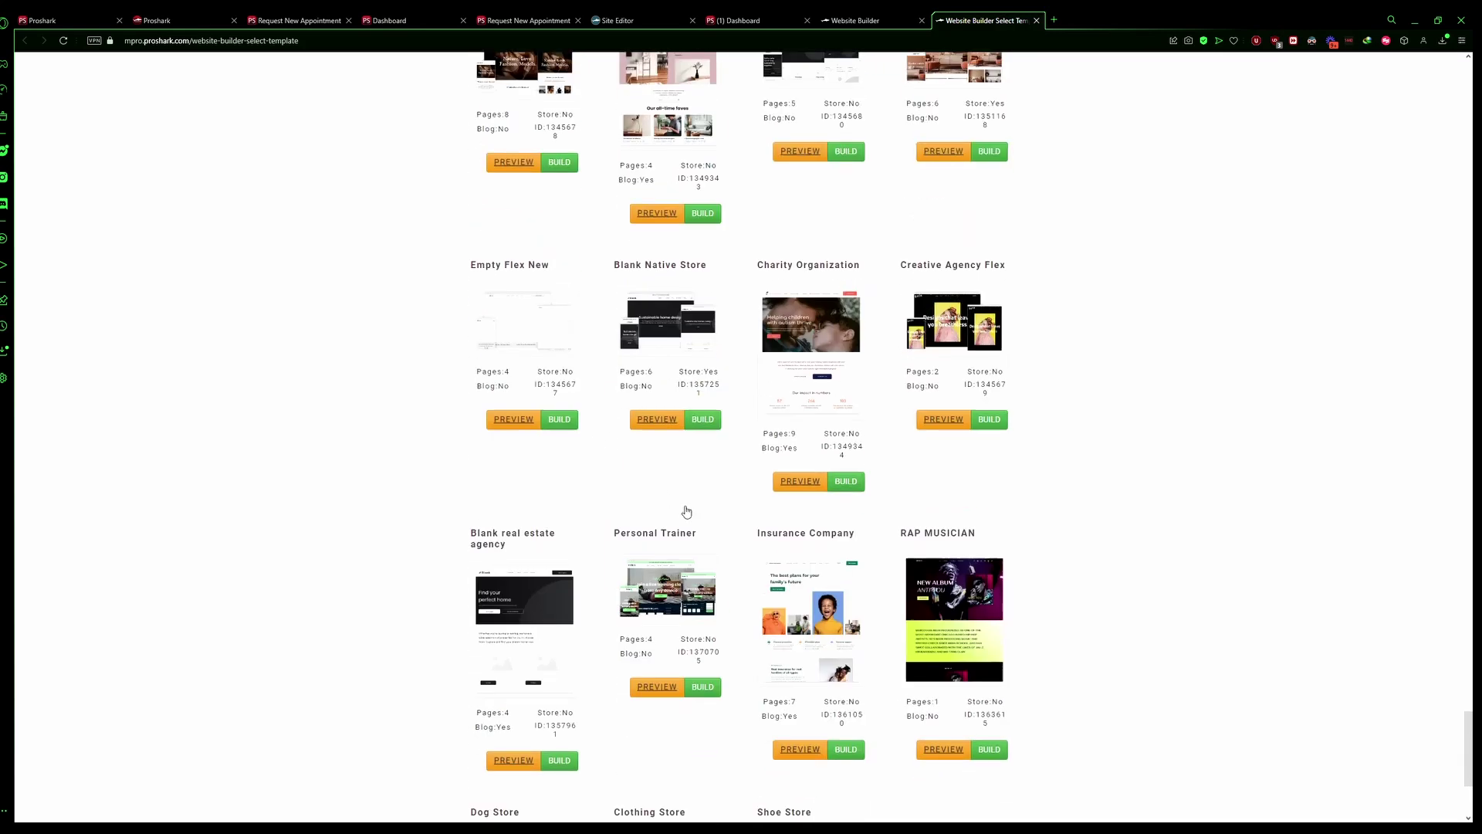
{"action": "scroll", "coordinate": [691, 521], "scroll_direction": "down", "scroll_amount": 4}
{"action": "scroll", "coordinate": [672, 550], "scroll_direction": "up", "scroll_amount": 11}
{"action": "key", "text": "Home"}
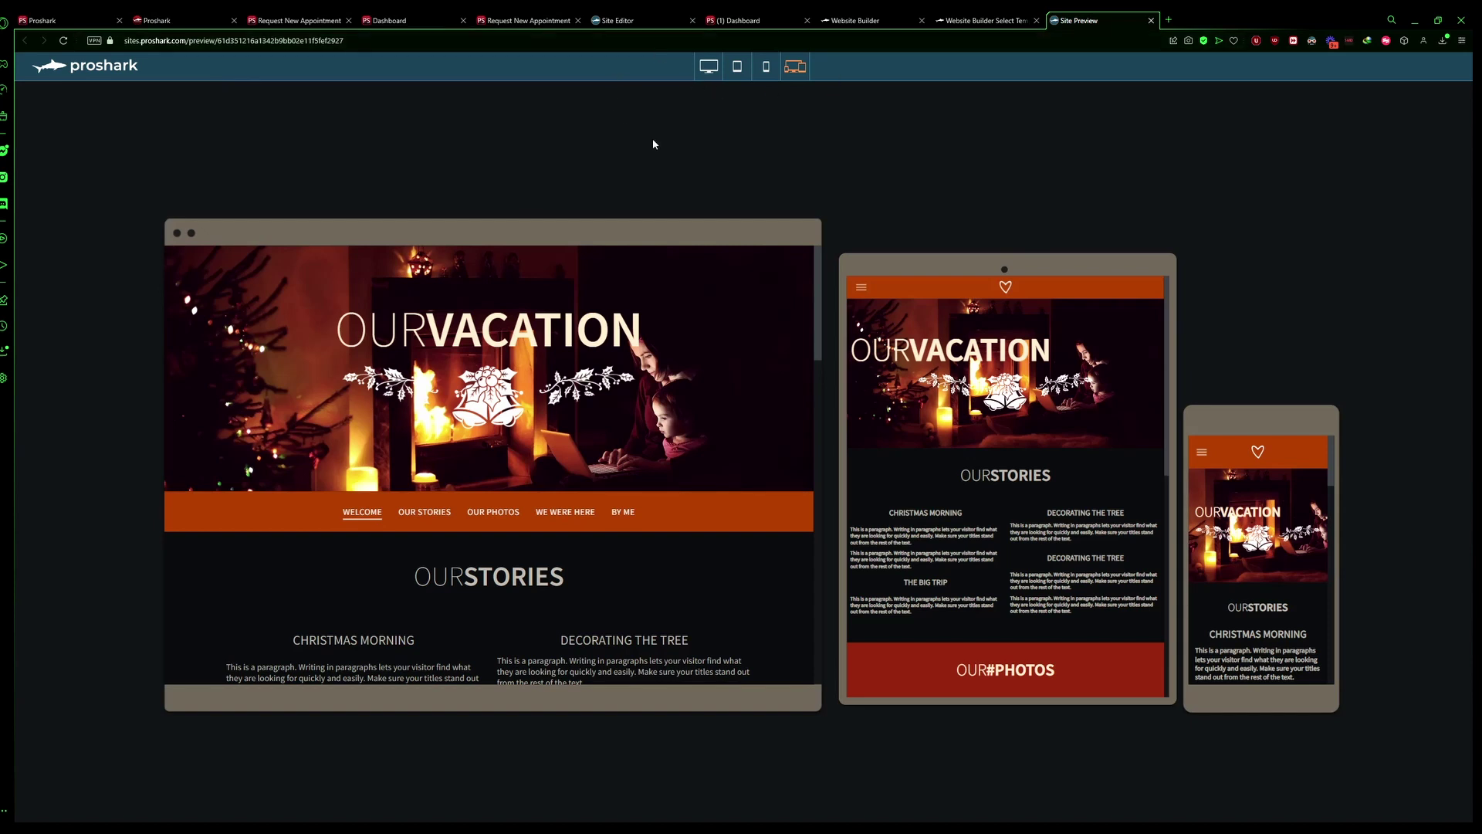
- Preview the Vacation template at desktop, tablet and phone widths, scrolling through each layout
{"action": "left_click", "coordinate": [709, 68]}
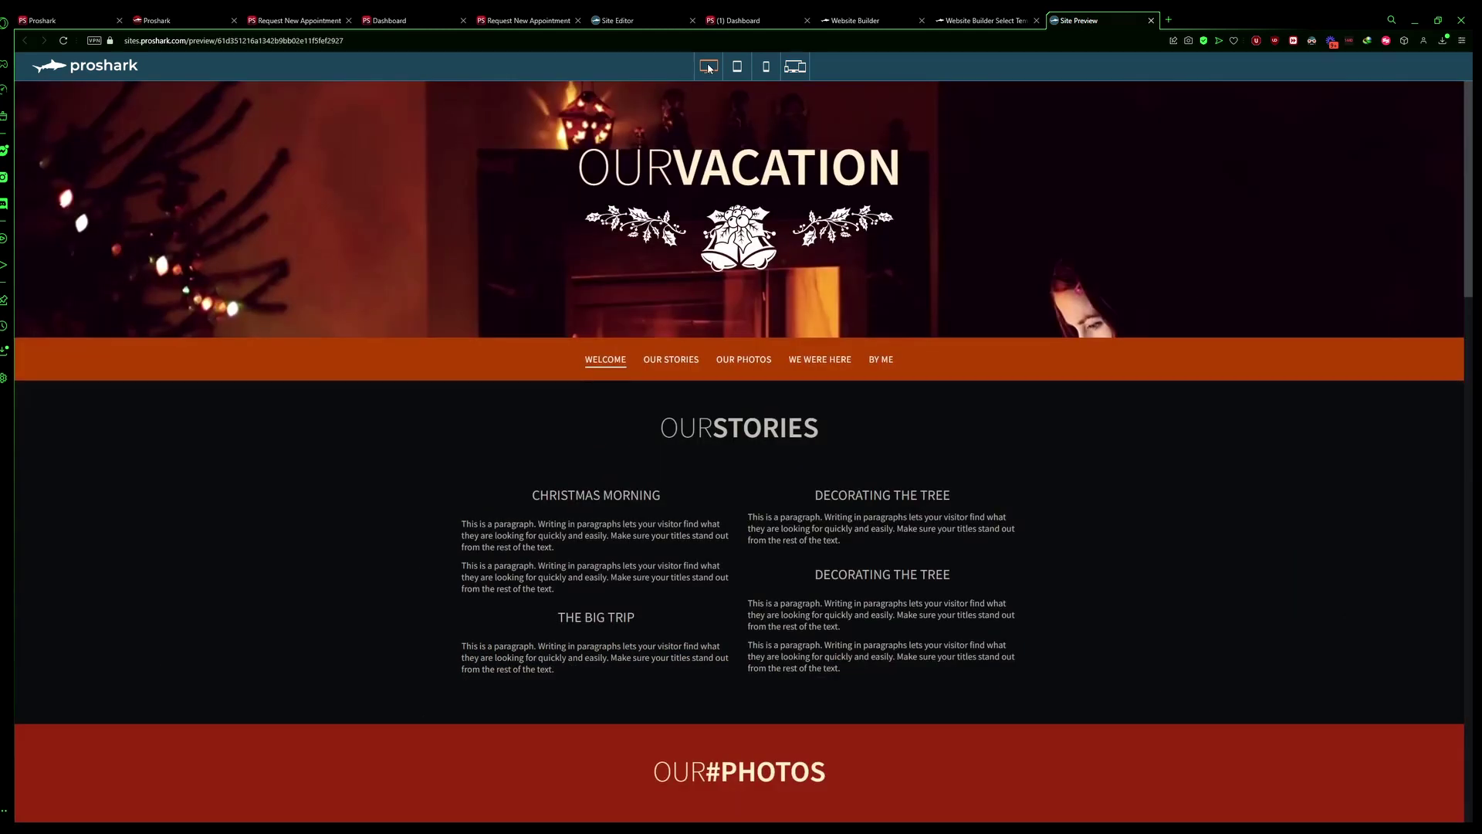
{"action": "scroll", "coordinate": [945, 234], "scroll_direction": "down", "scroll_amount": 4}
{"action": "scroll", "coordinate": [906, 258], "scroll_direction": "up", "scroll_amount": 4}
{"action": "left_click", "coordinate": [738, 67]}
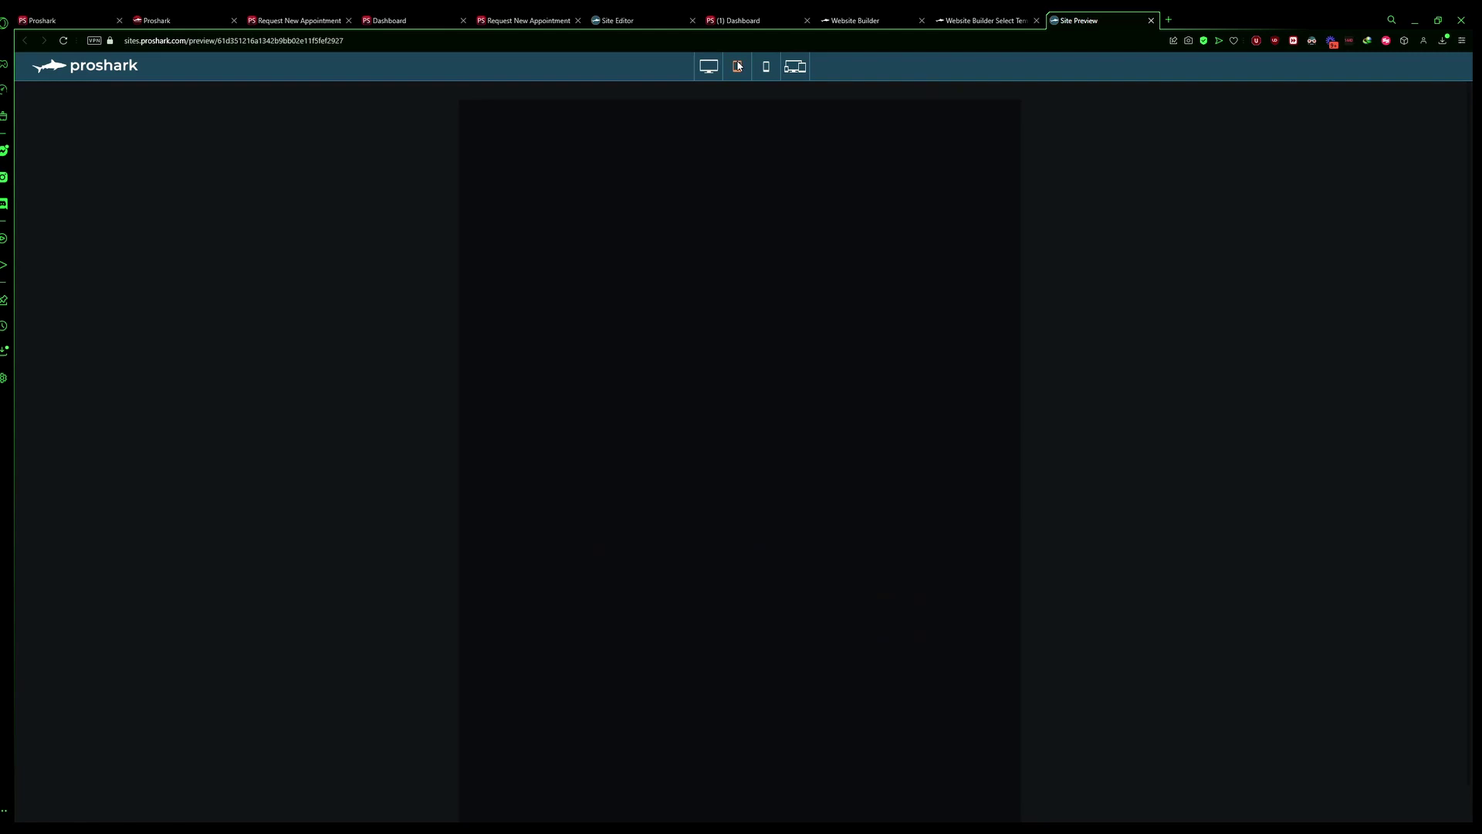
{"action": "scroll", "coordinate": [842, 420], "scroll_direction": "down", "scroll_amount": 10}
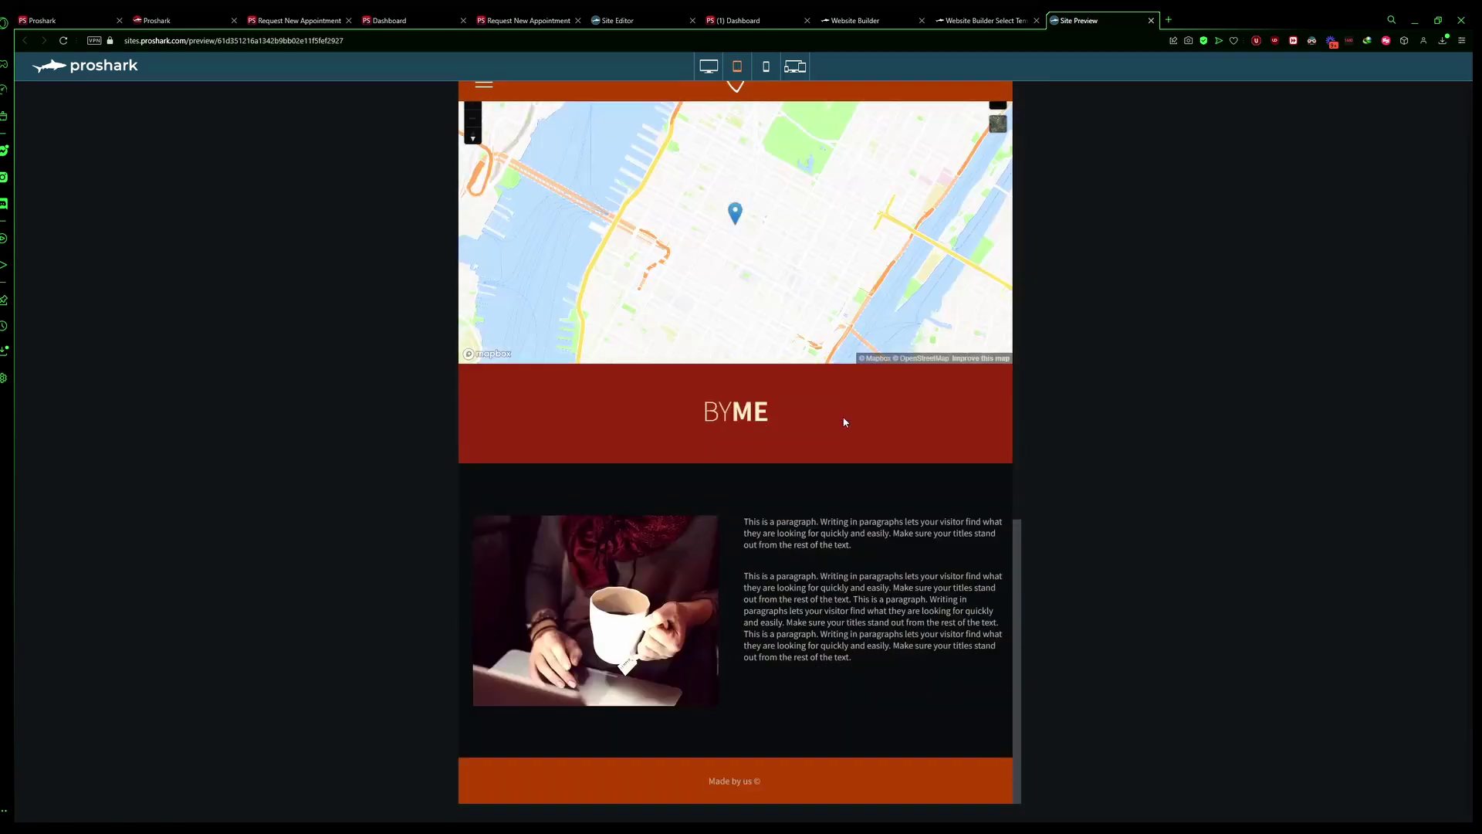
{"action": "scroll", "coordinate": [830, 386], "scroll_direction": "up", "scroll_amount": 7}
{"action": "left_click", "coordinate": [765, 67]}
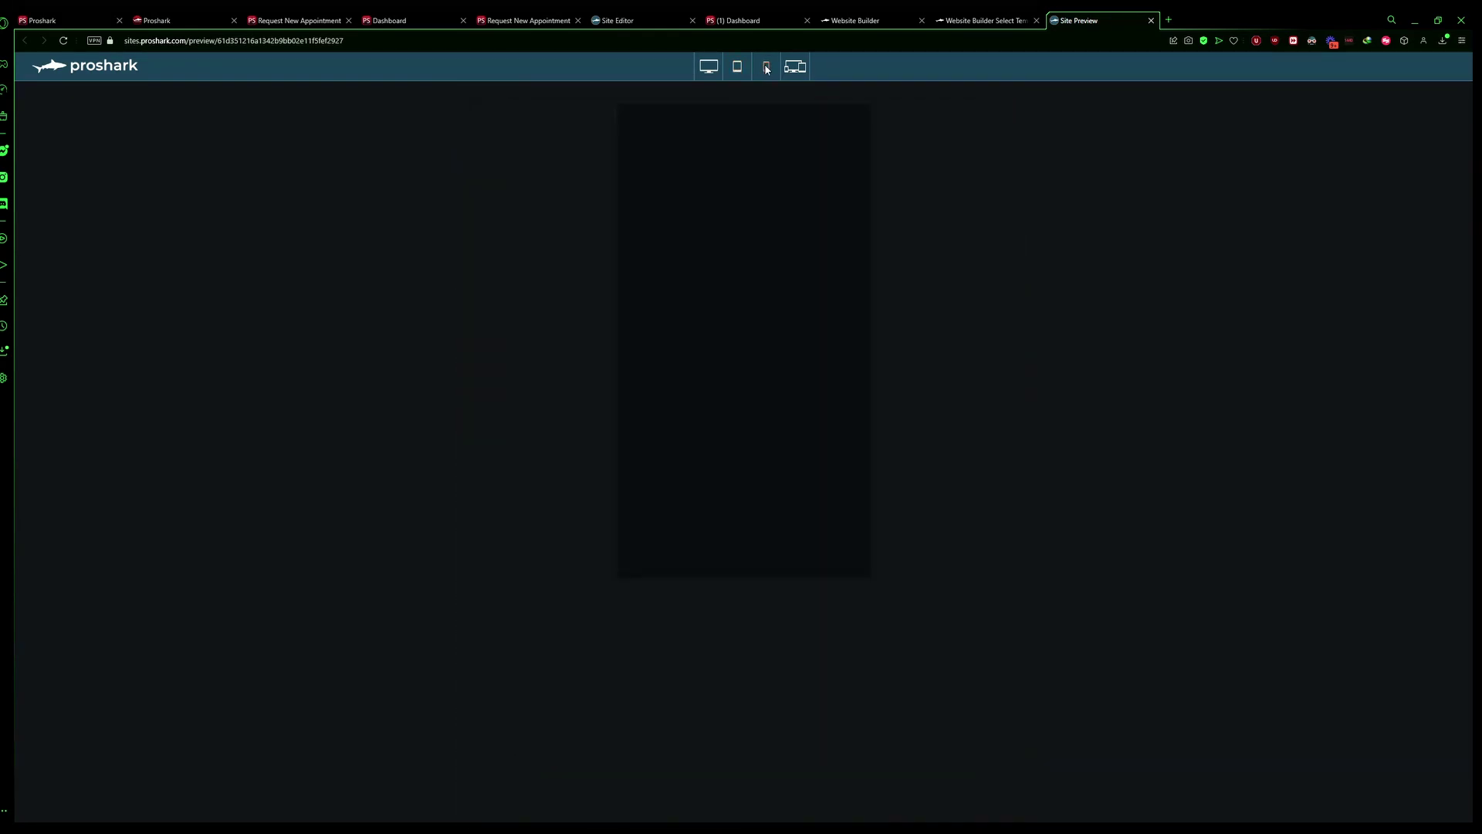
{"action": "scroll", "coordinate": [697, 302], "scroll_direction": "down", "scroll_amount": 10}
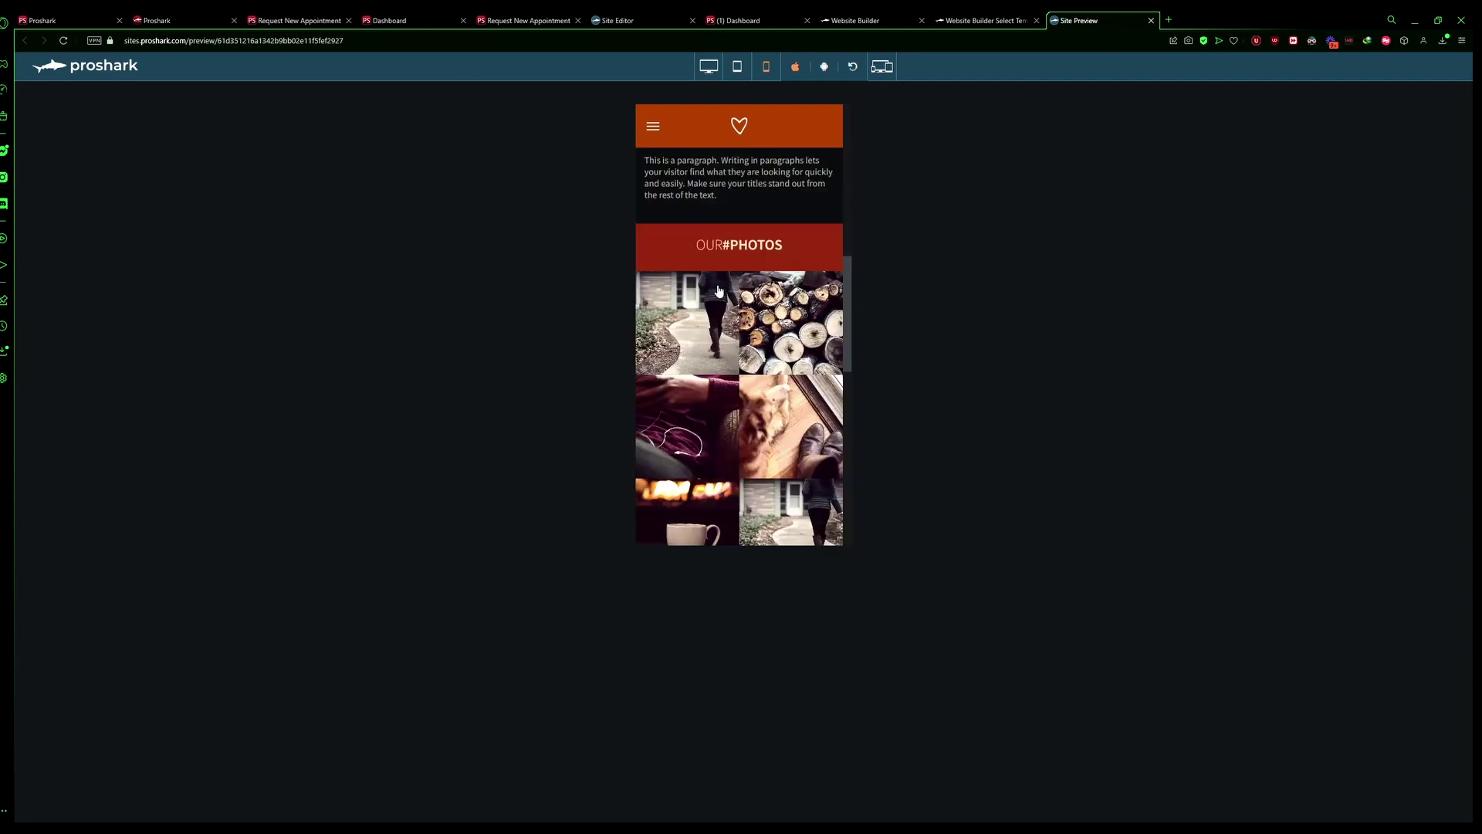
{"action": "scroll", "coordinate": [660, 258], "scroll_direction": "up", "scroll_amount": 5}
{"action": "scroll", "coordinate": [660, 258], "scroll_direction": "up", "scroll_amount": 3}
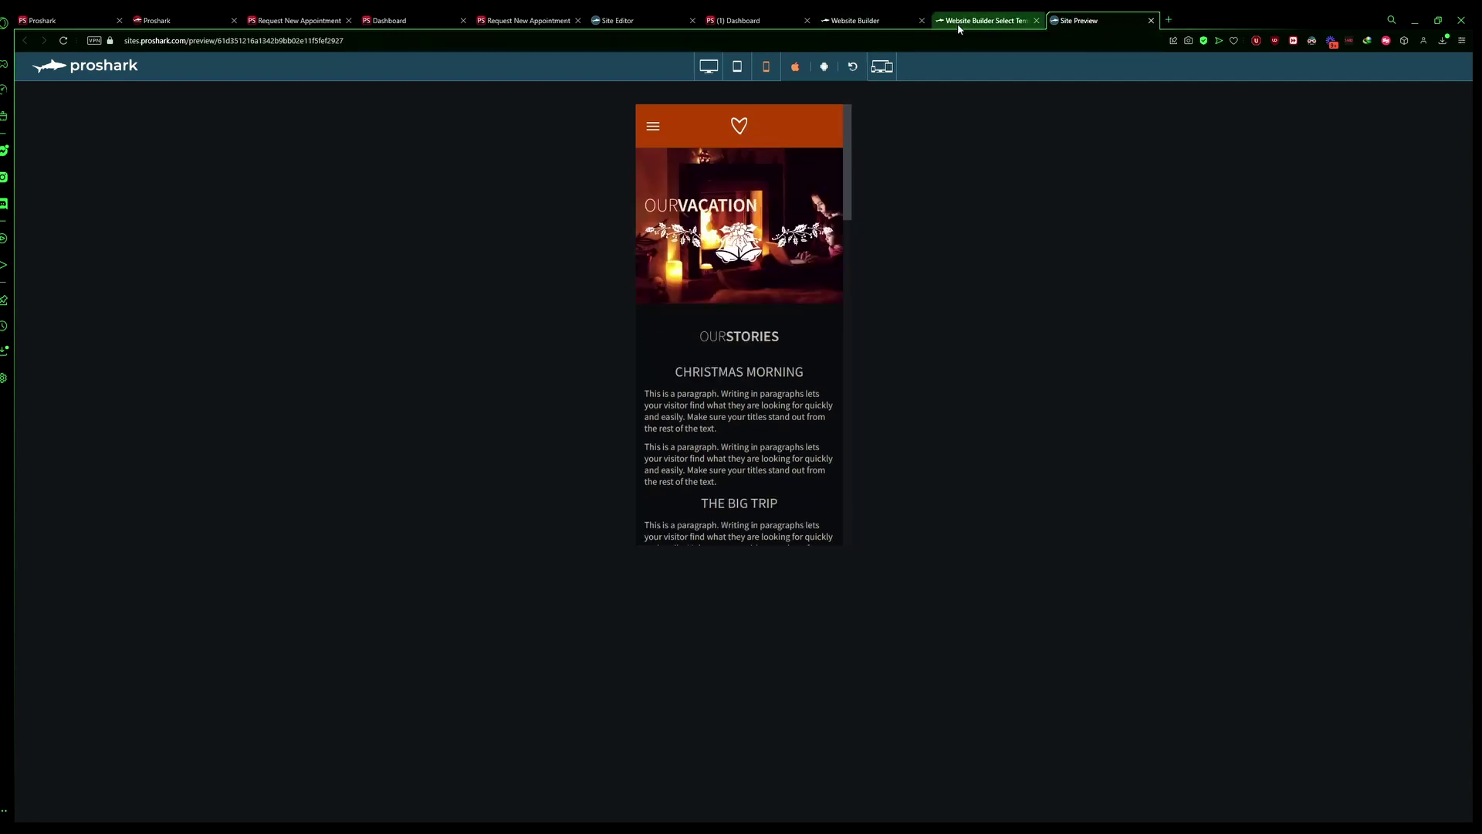
- Return to the template gallery, then open the Vacation site in the Site Editor at its OUR VACATION header
{"action": "left_click", "coordinate": [1017, 23]}
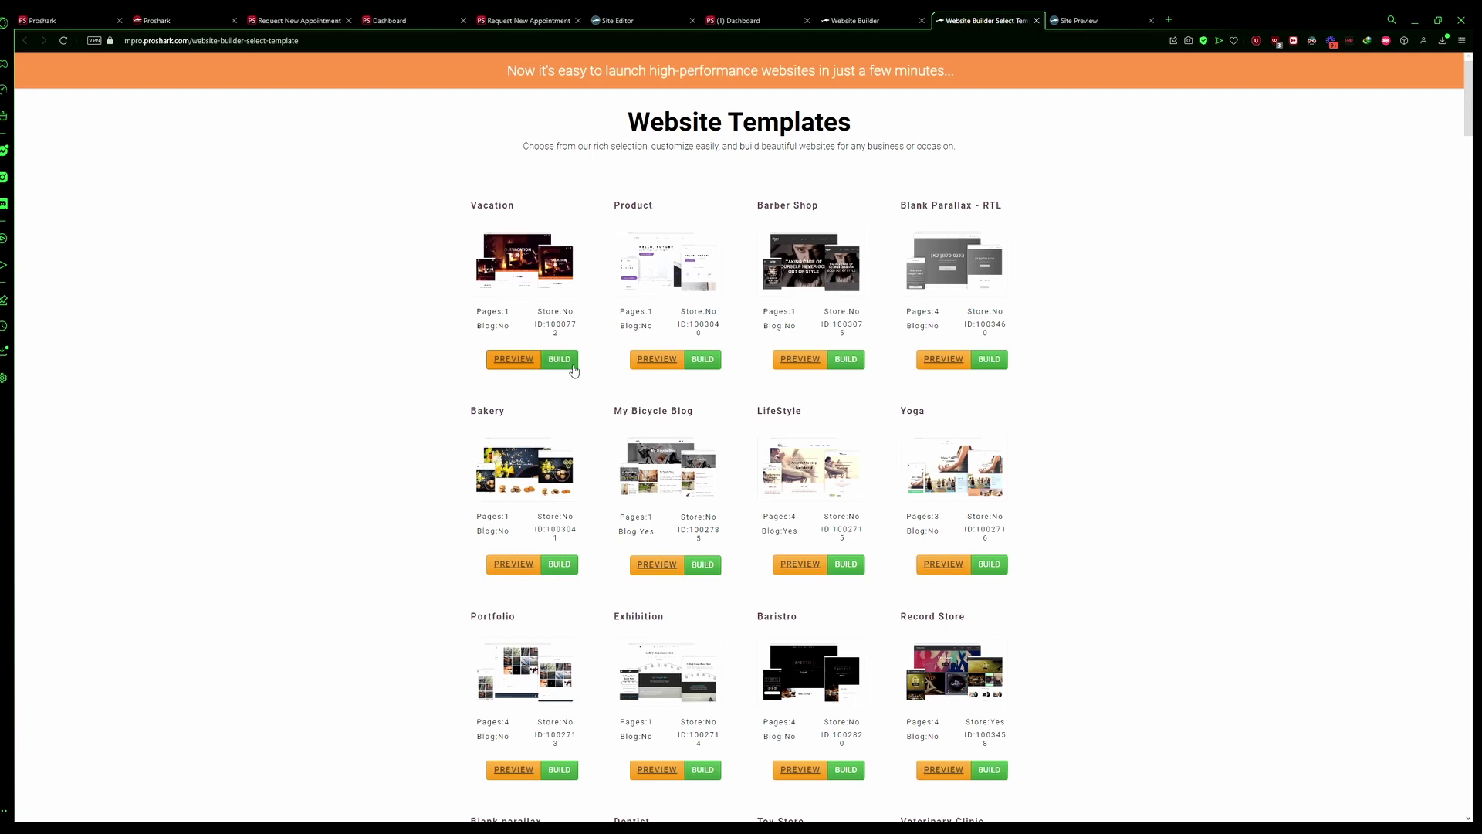
{"action": "left_click", "coordinate": [654, 24]}
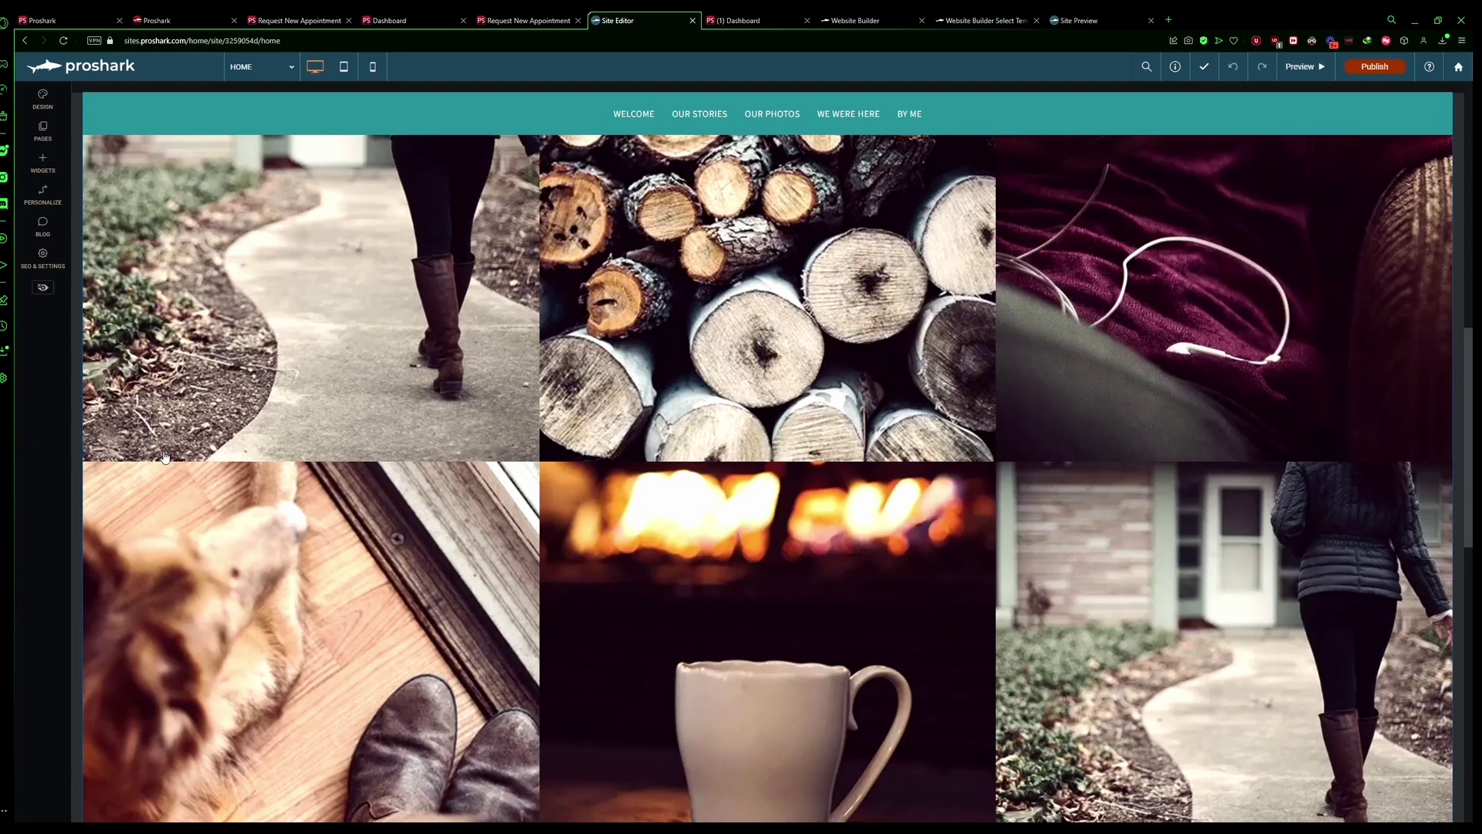
{"action": "scroll", "coordinate": [763, 605], "scroll_direction": "up", "scroll_amount": 10}
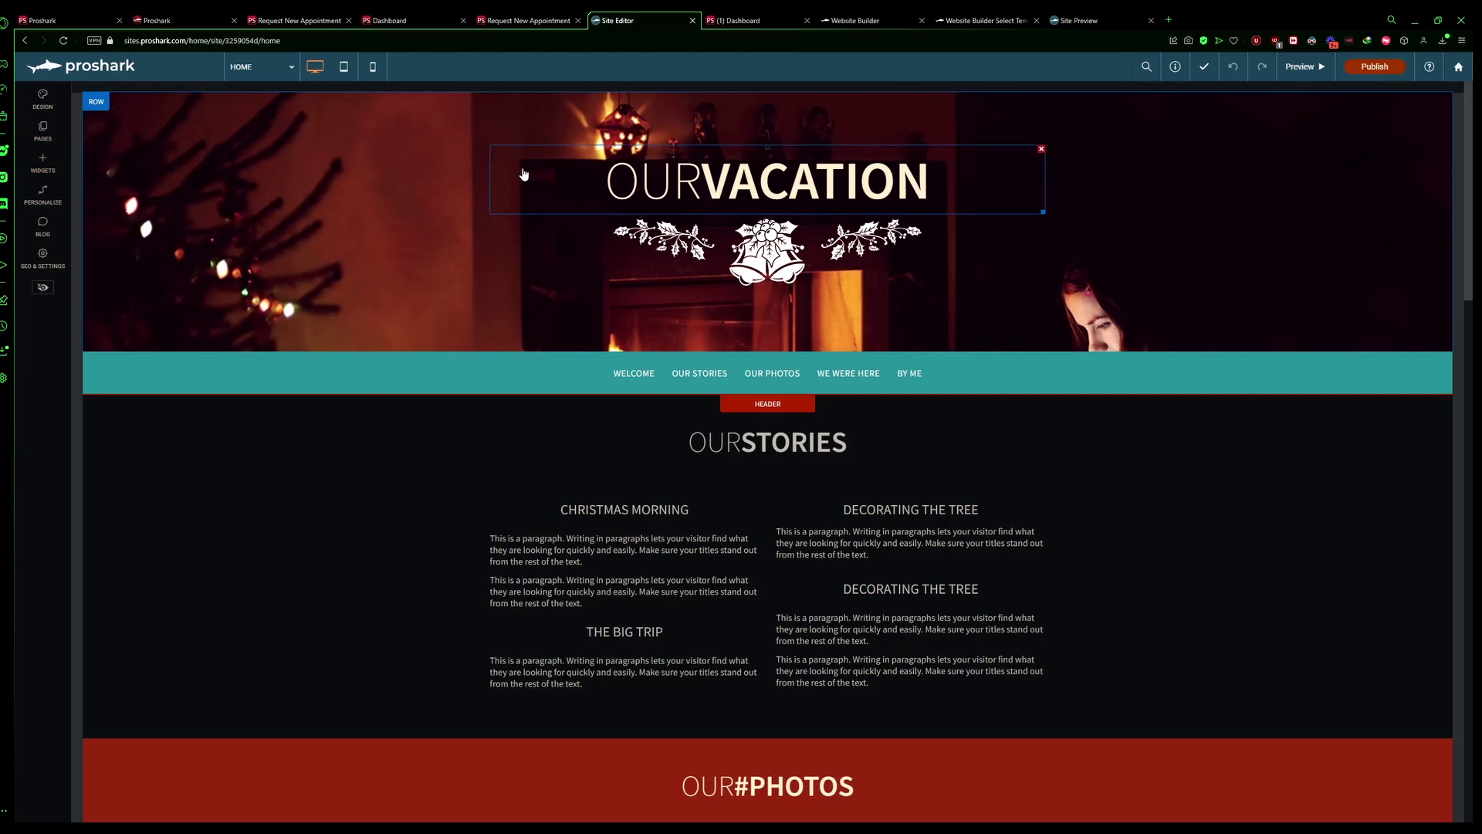
- Check the canvas at tablet and desktop widths, then search 'copy' across editor actions and help articles
{"action": "left_click", "coordinate": [344, 67]}
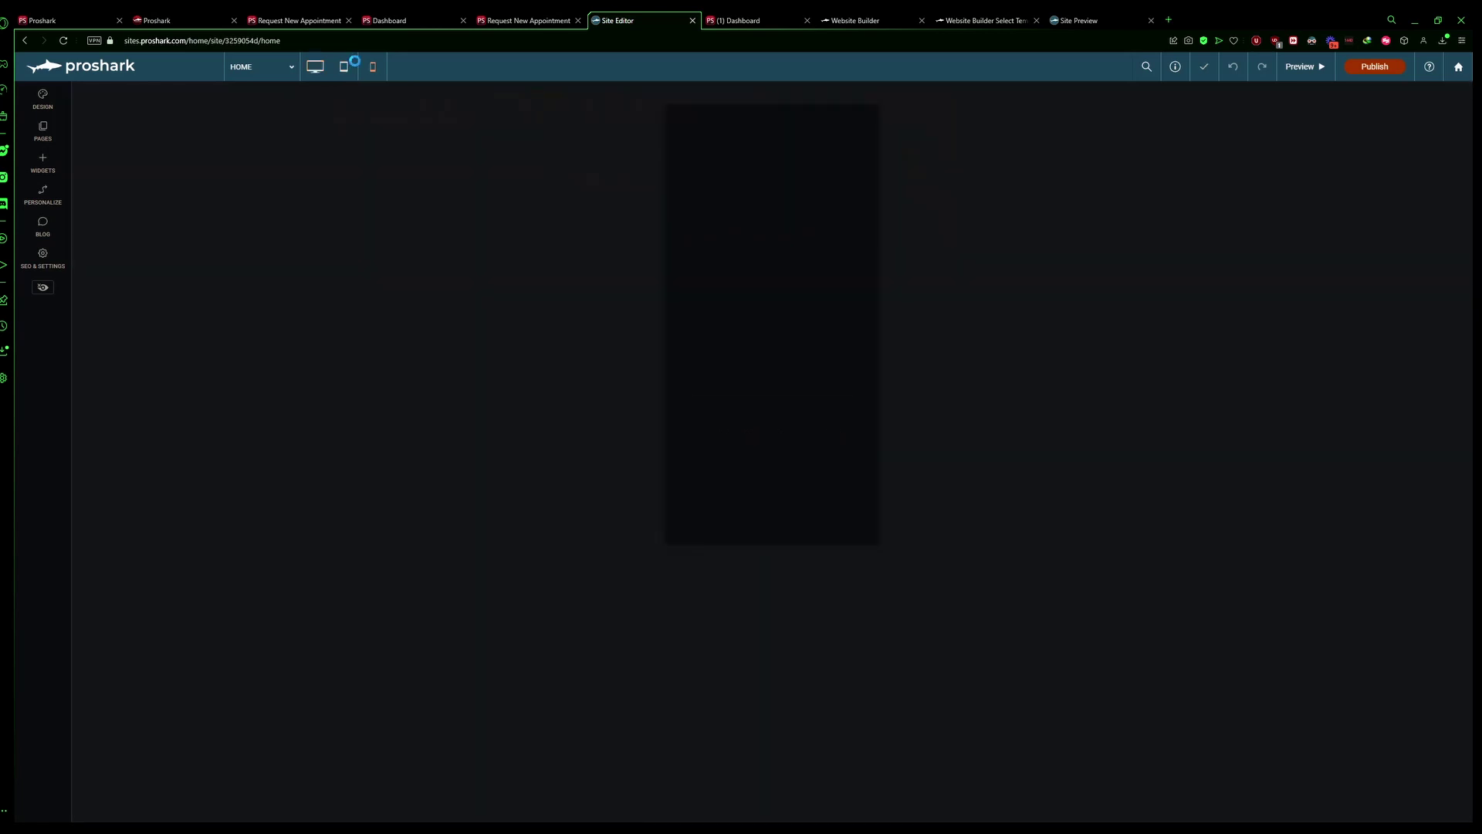
{"action": "left_click", "coordinate": [315, 67]}
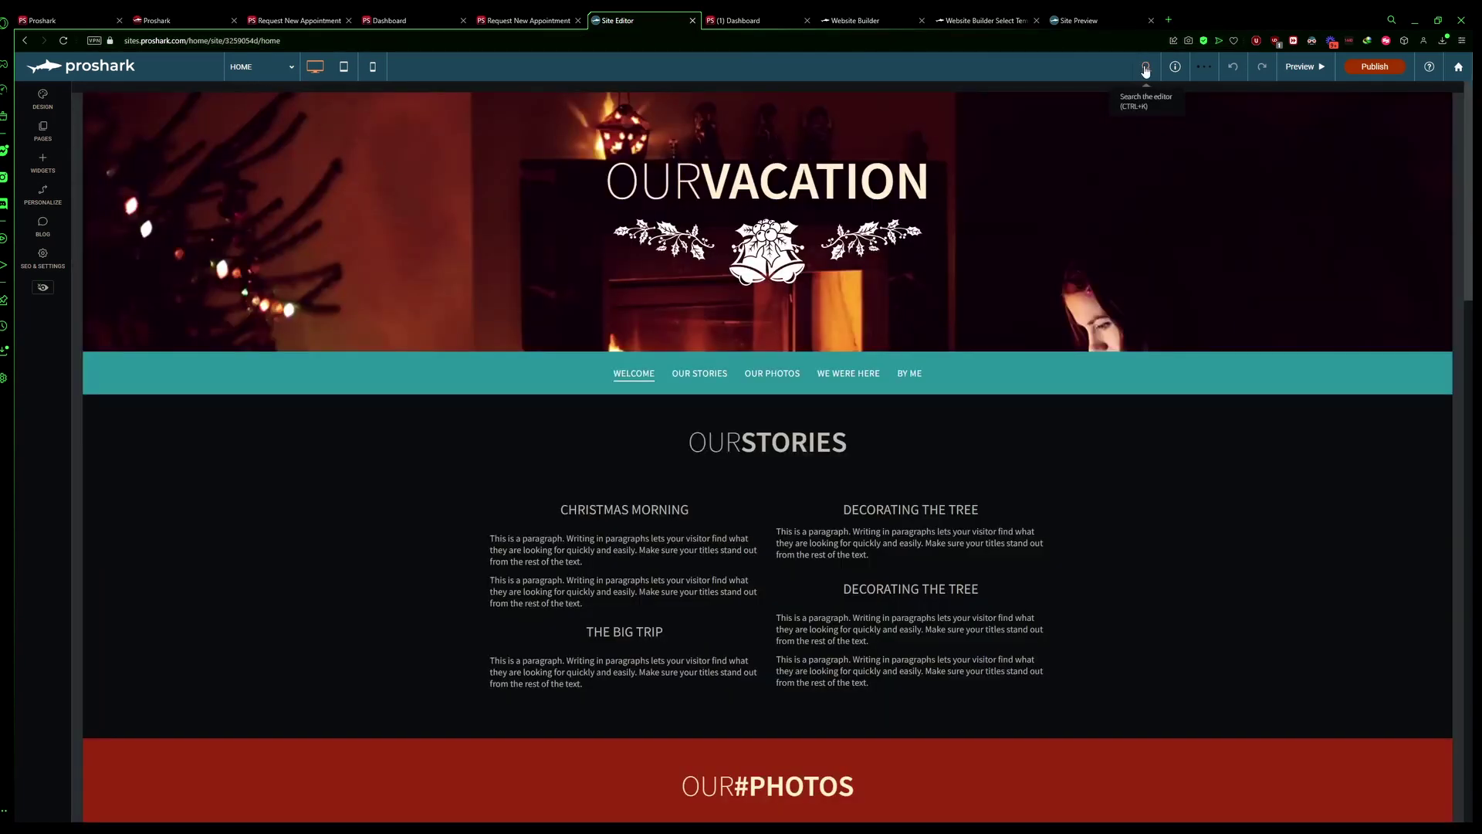
{"action": "left_click", "coordinate": [1146, 68]}
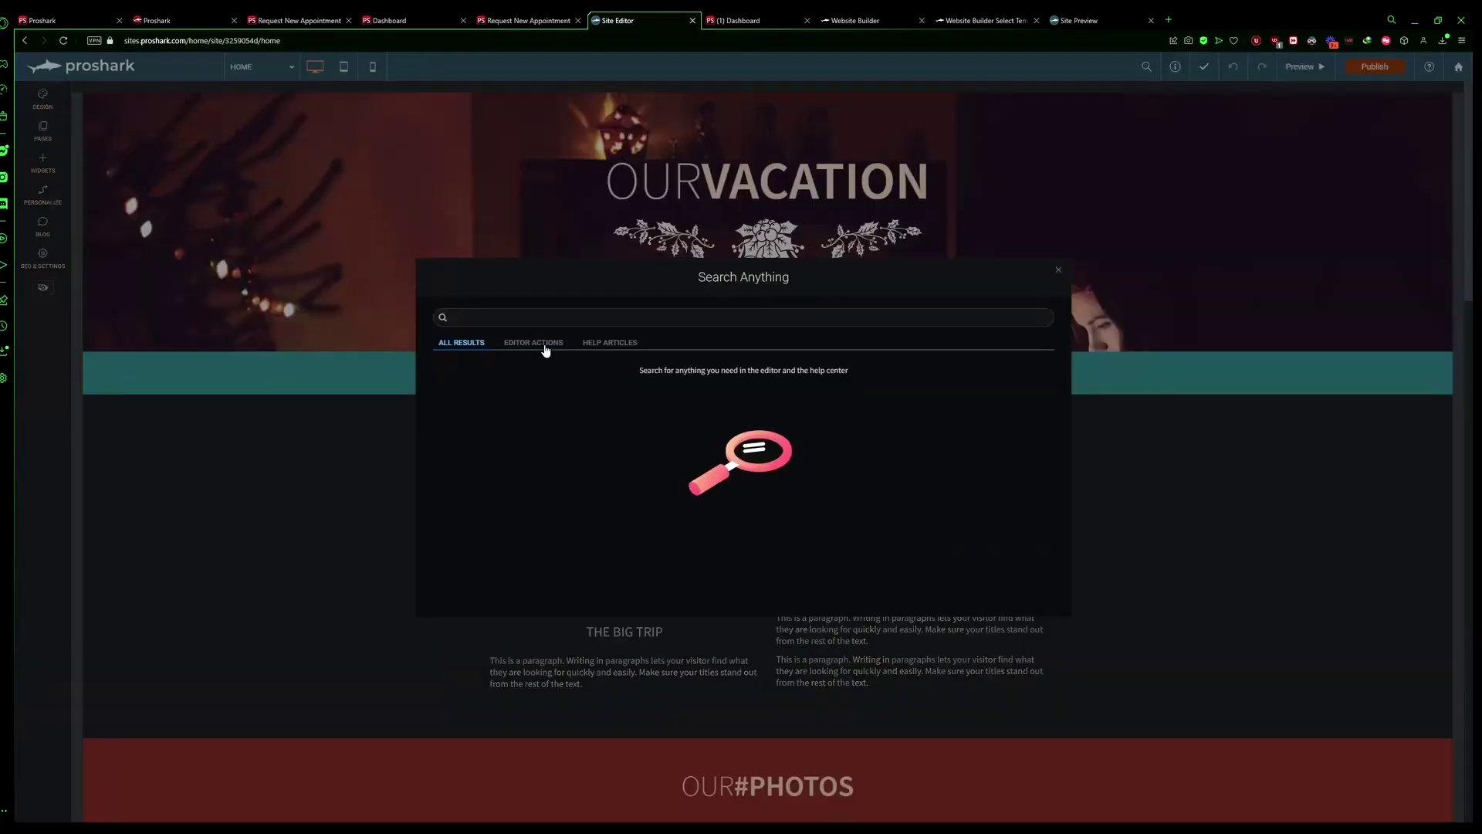
{"action": "left_click", "coordinate": [542, 344]}
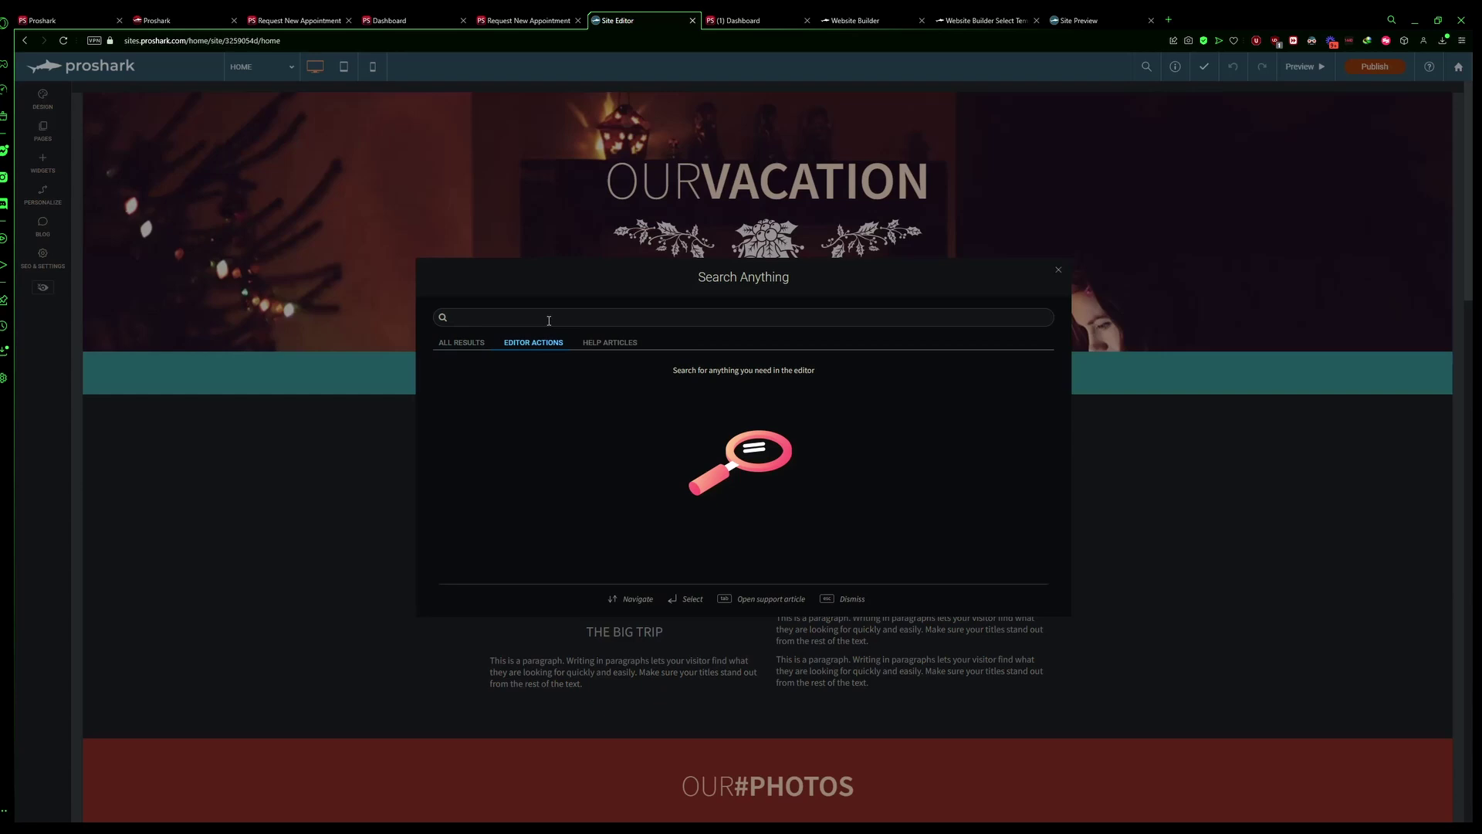
{"action": "type", "text": "copy"}
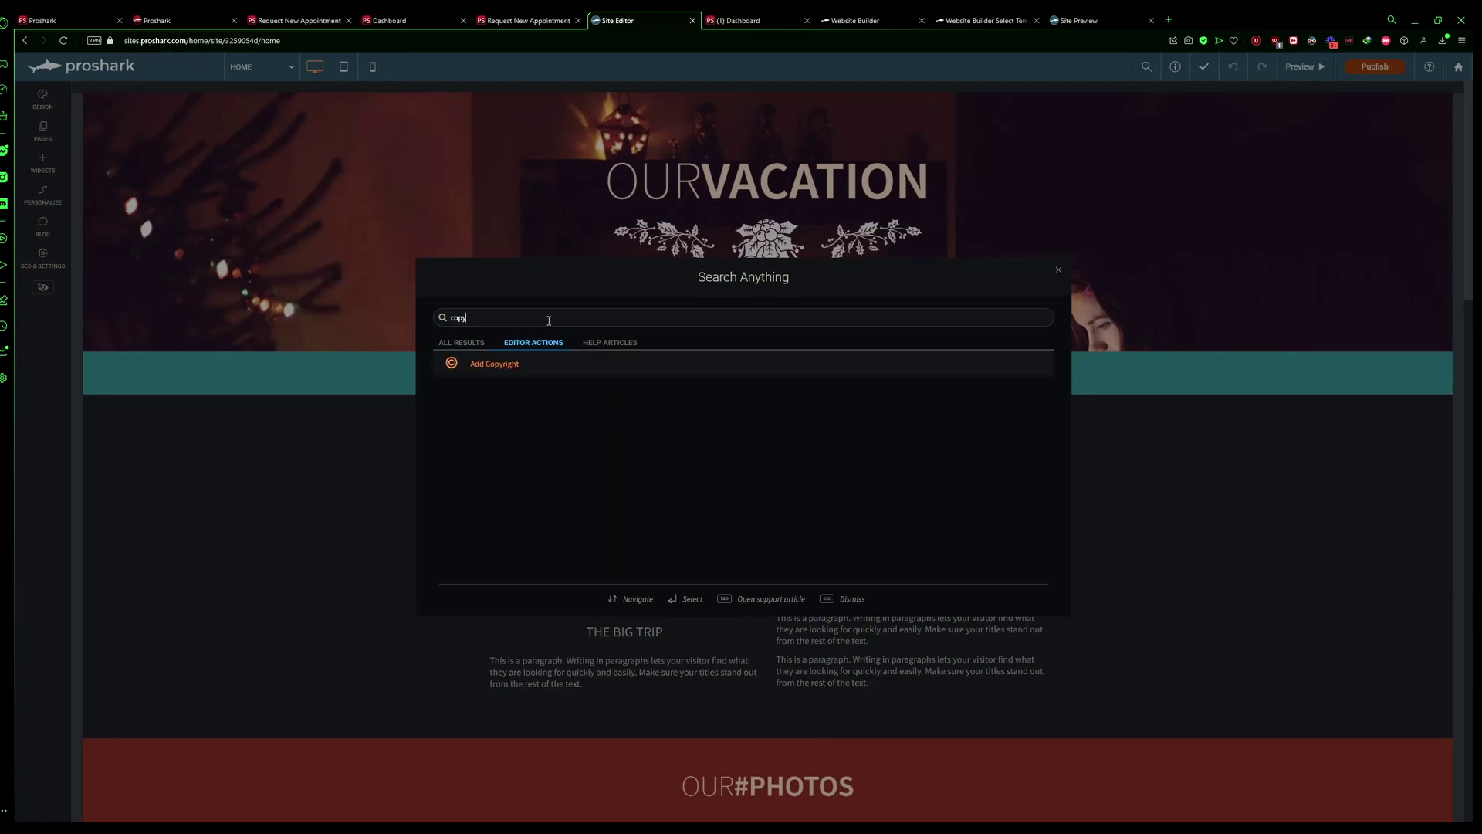
{"action": "left_click", "coordinate": [604, 345]}
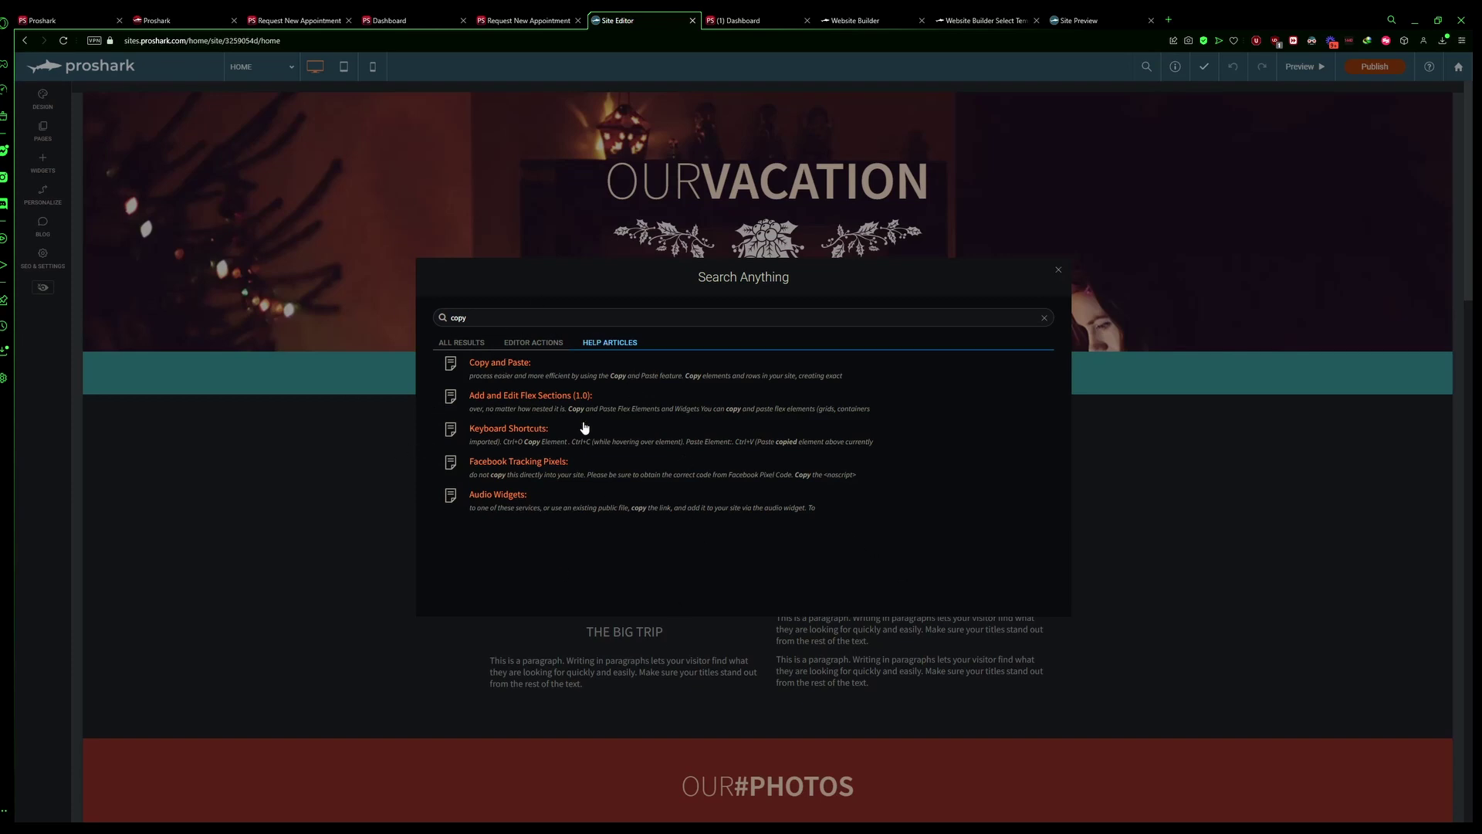
{"action": "left_click", "coordinate": [459, 343]}
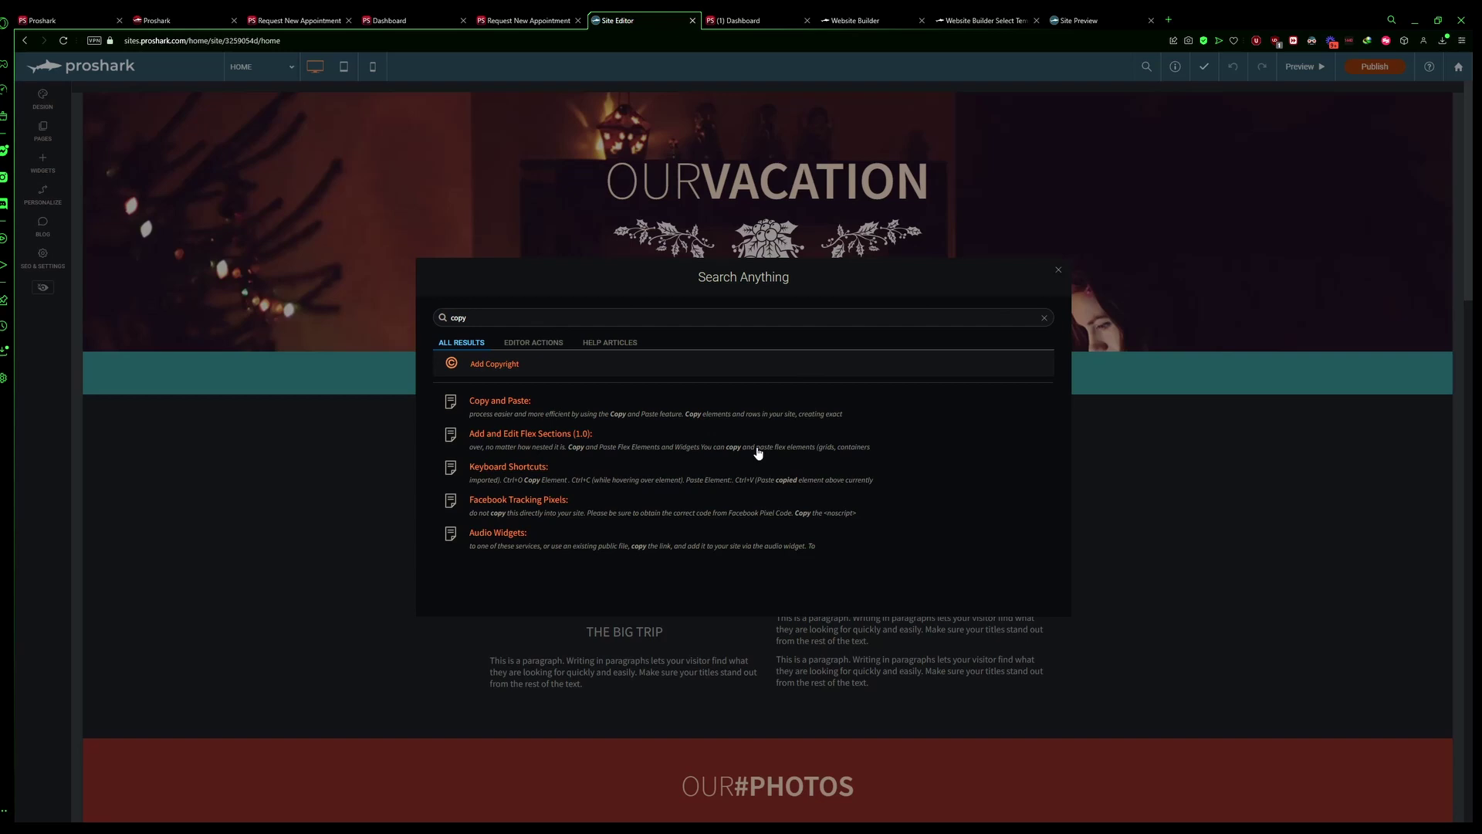
{"action": "left_click", "coordinate": [1058, 270]}
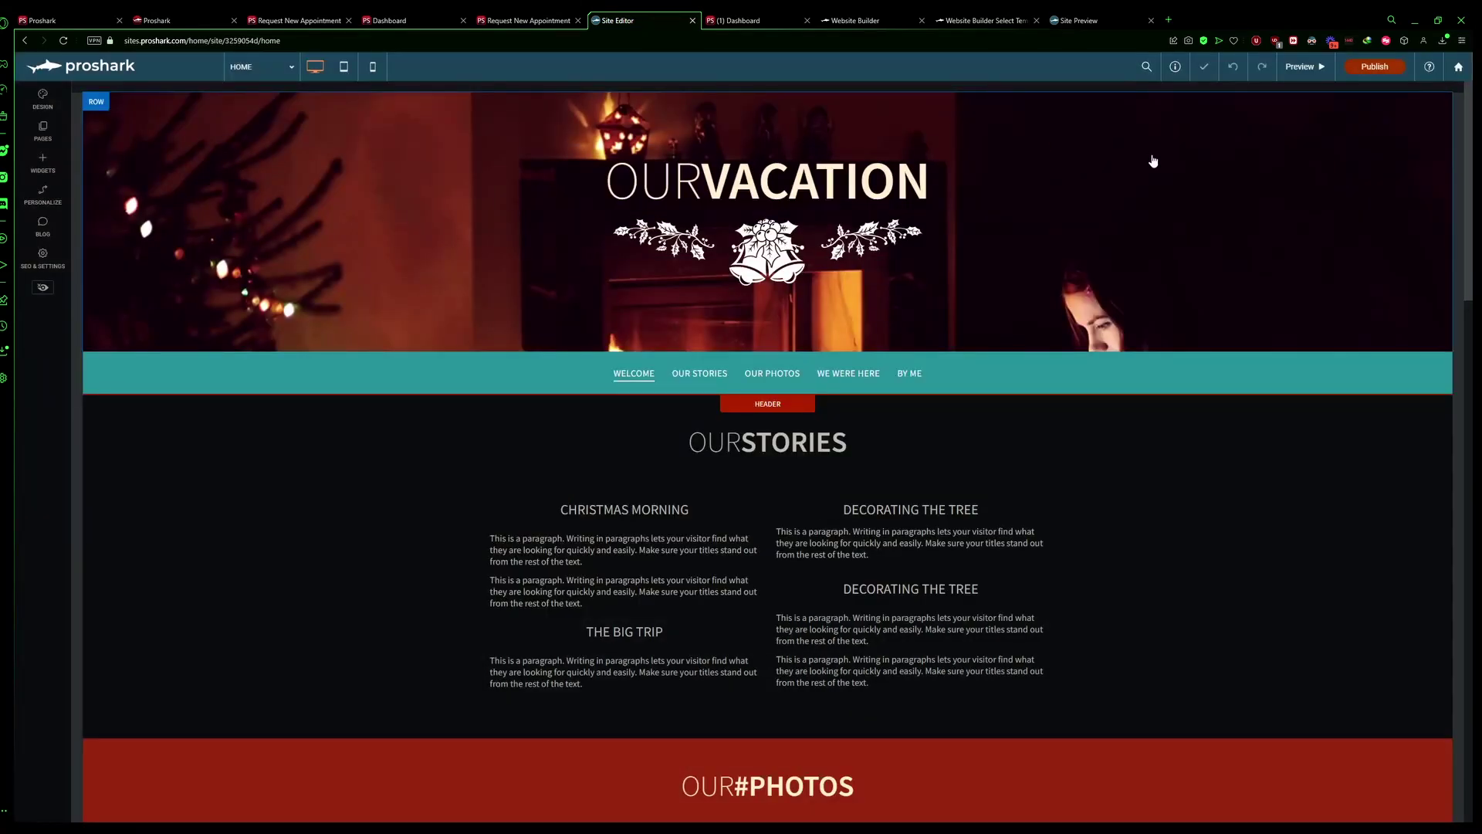
- Step through the Info & Tools tabs: Preview Link, Stats, Editor Language, then back to Site Info
{"action": "left_click", "coordinate": [1176, 69]}
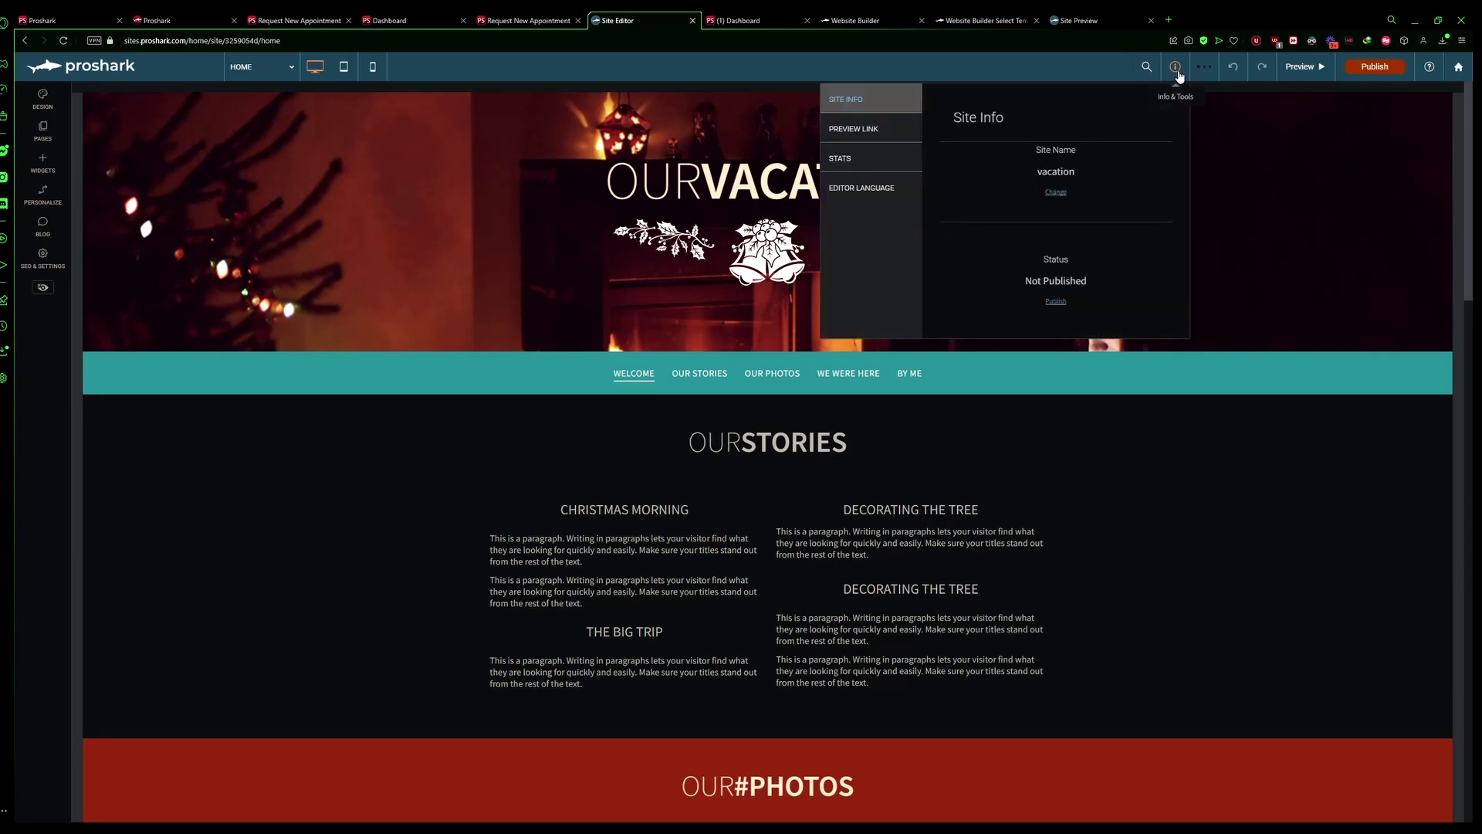
{"action": "left_click", "coordinate": [893, 129]}
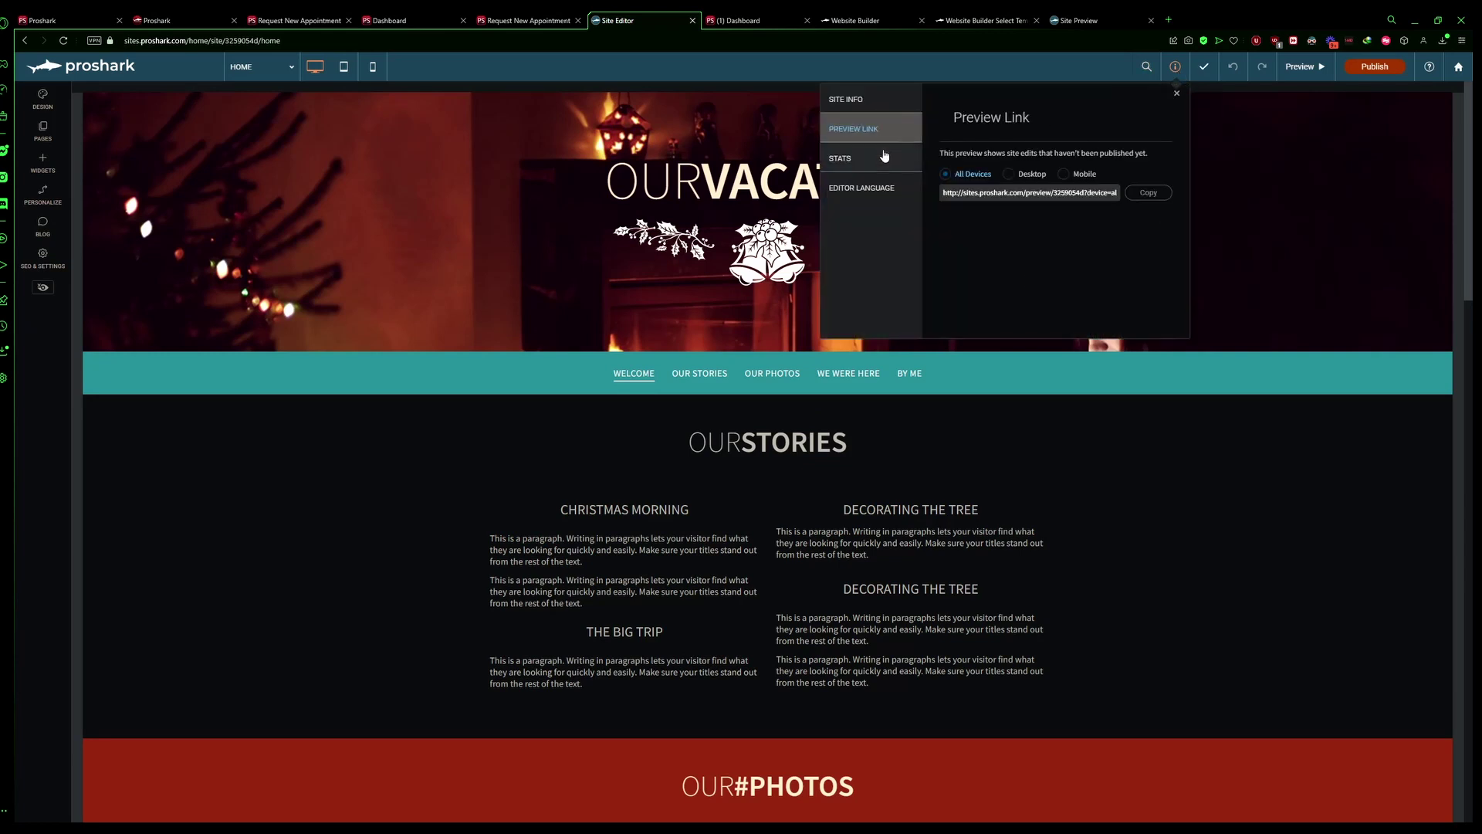
{"action": "left_click", "coordinate": [885, 158]}
{"action": "left_click", "coordinate": [878, 191]}
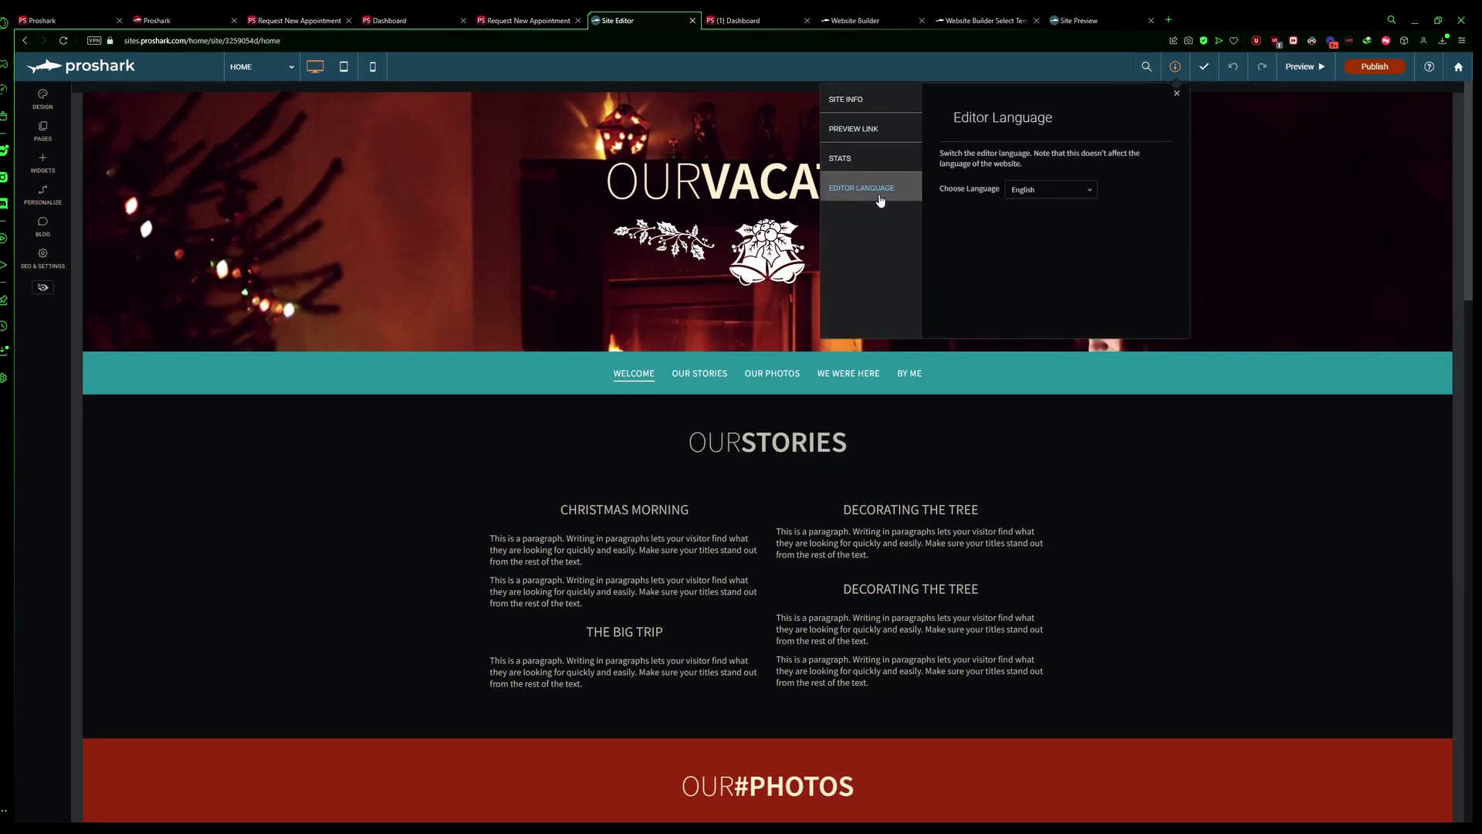
{"action": "left_click", "coordinate": [866, 96]}
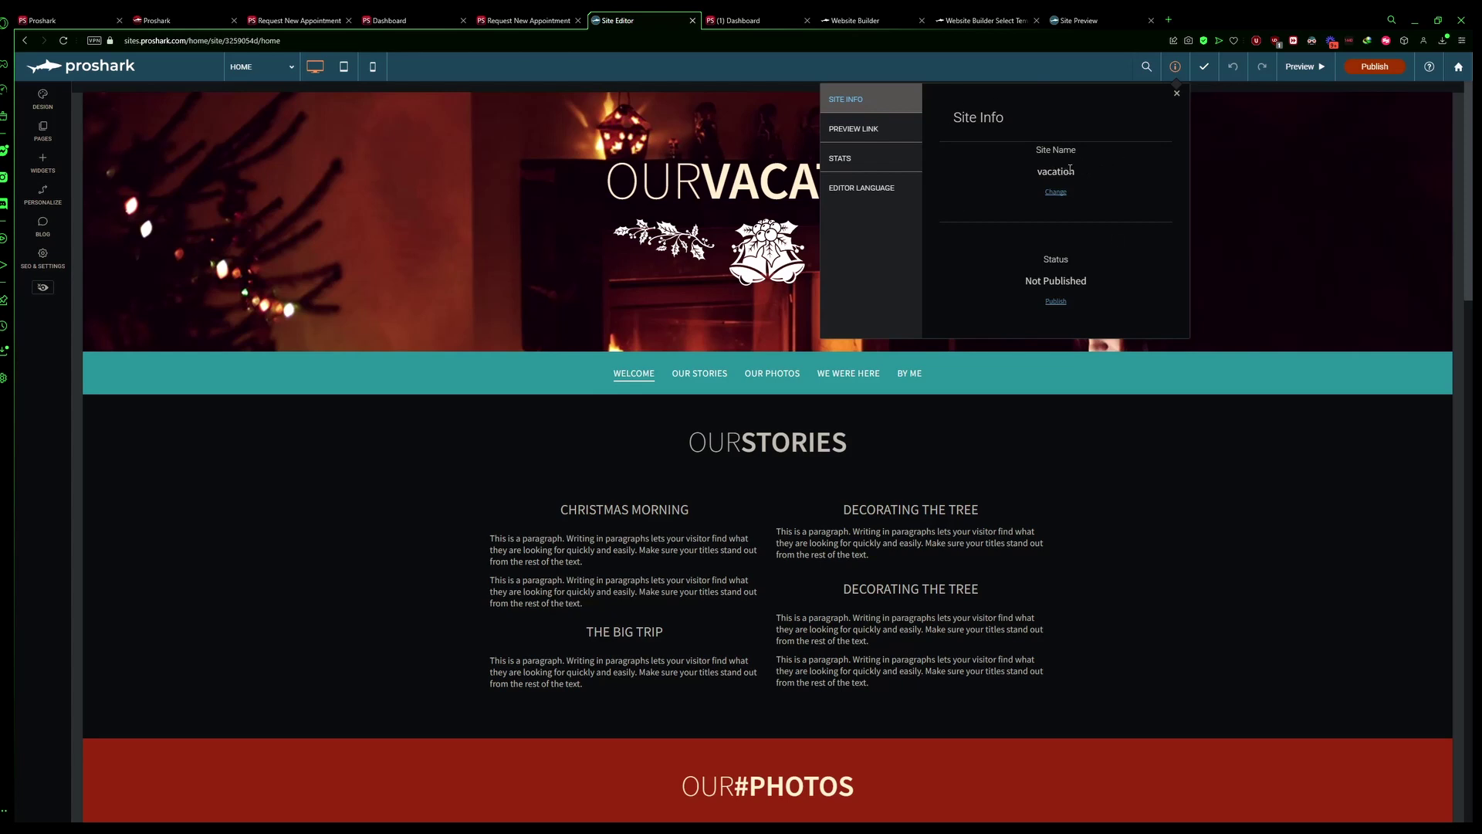
- Highlight the site name 'vacation' and its Not Published status in Site Info
{"action": "left_click_drag", "start_coordinate": [1074, 171], "coordinate": [1039, 173]}
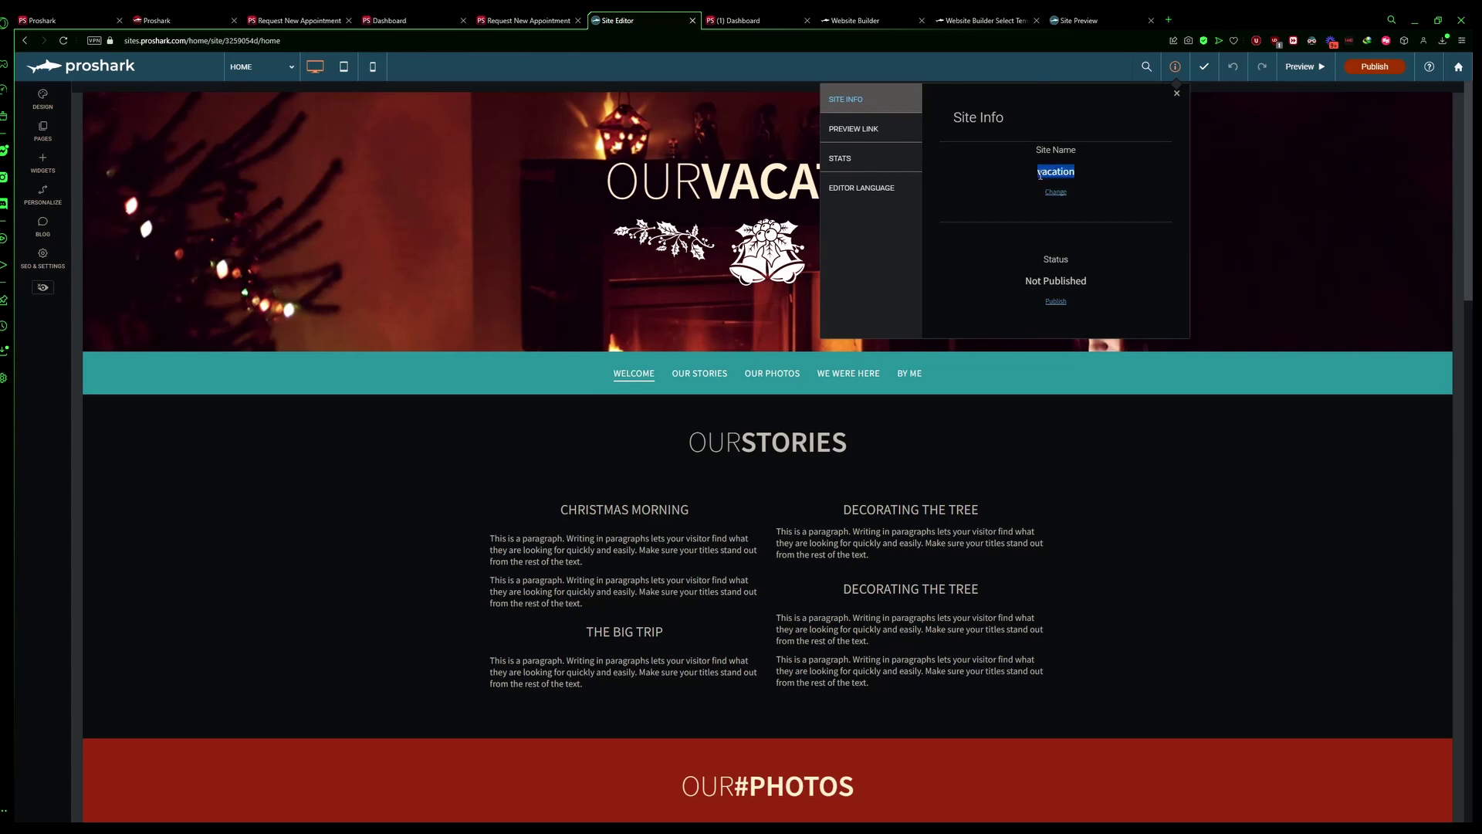
{"action": "left_click", "coordinate": [1113, 200]}
{"action": "left_click_drag", "start_coordinate": [1089, 282], "coordinate": [985, 282]}
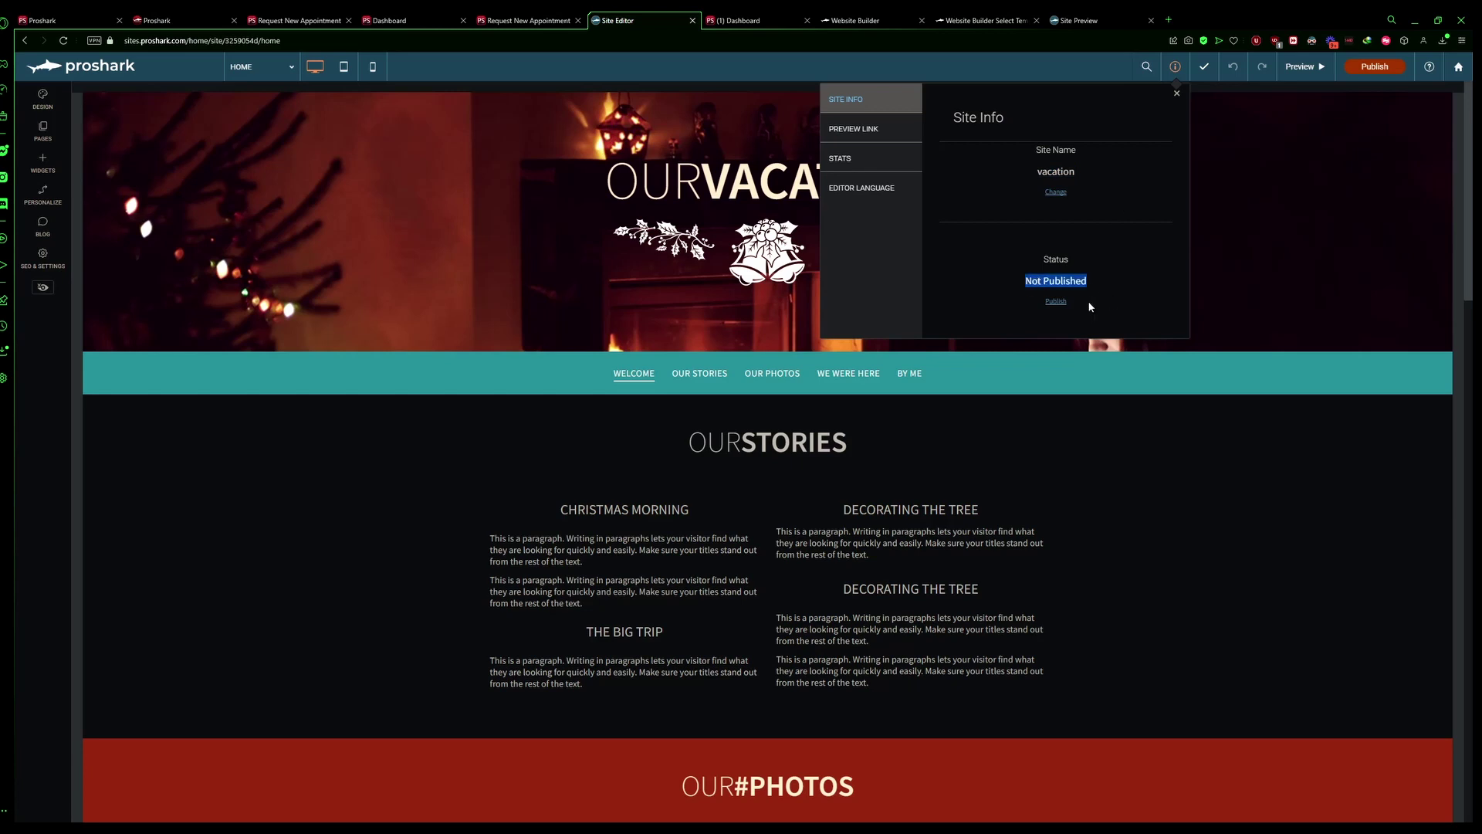
- Review the preview link and site statistics, ending on the Editor Language setting (English)
{"action": "left_click", "coordinate": [874, 135]}
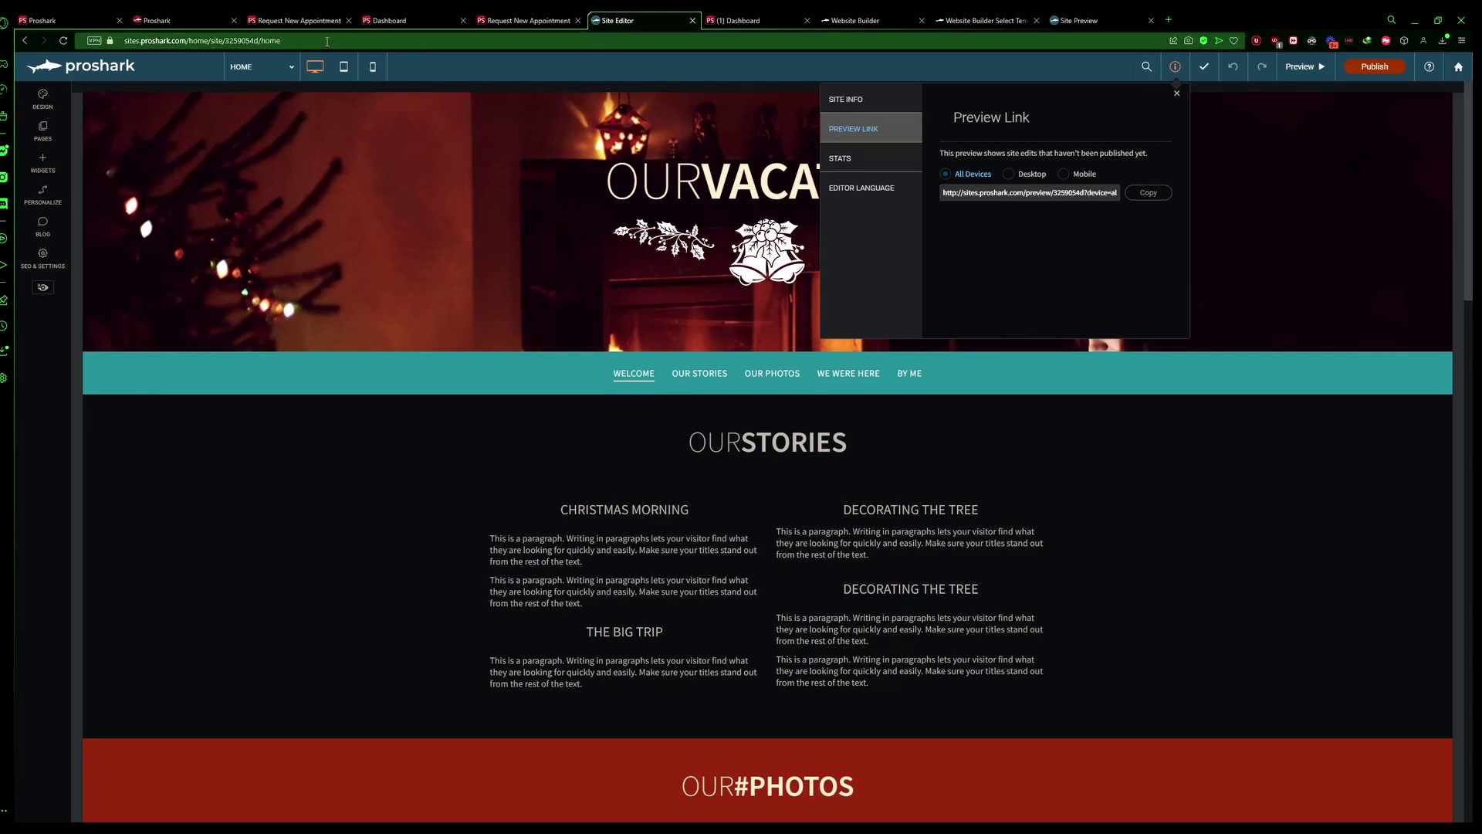
{"action": "left_click_drag", "start_coordinate": [327, 42], "coordinate": [108, 40]}
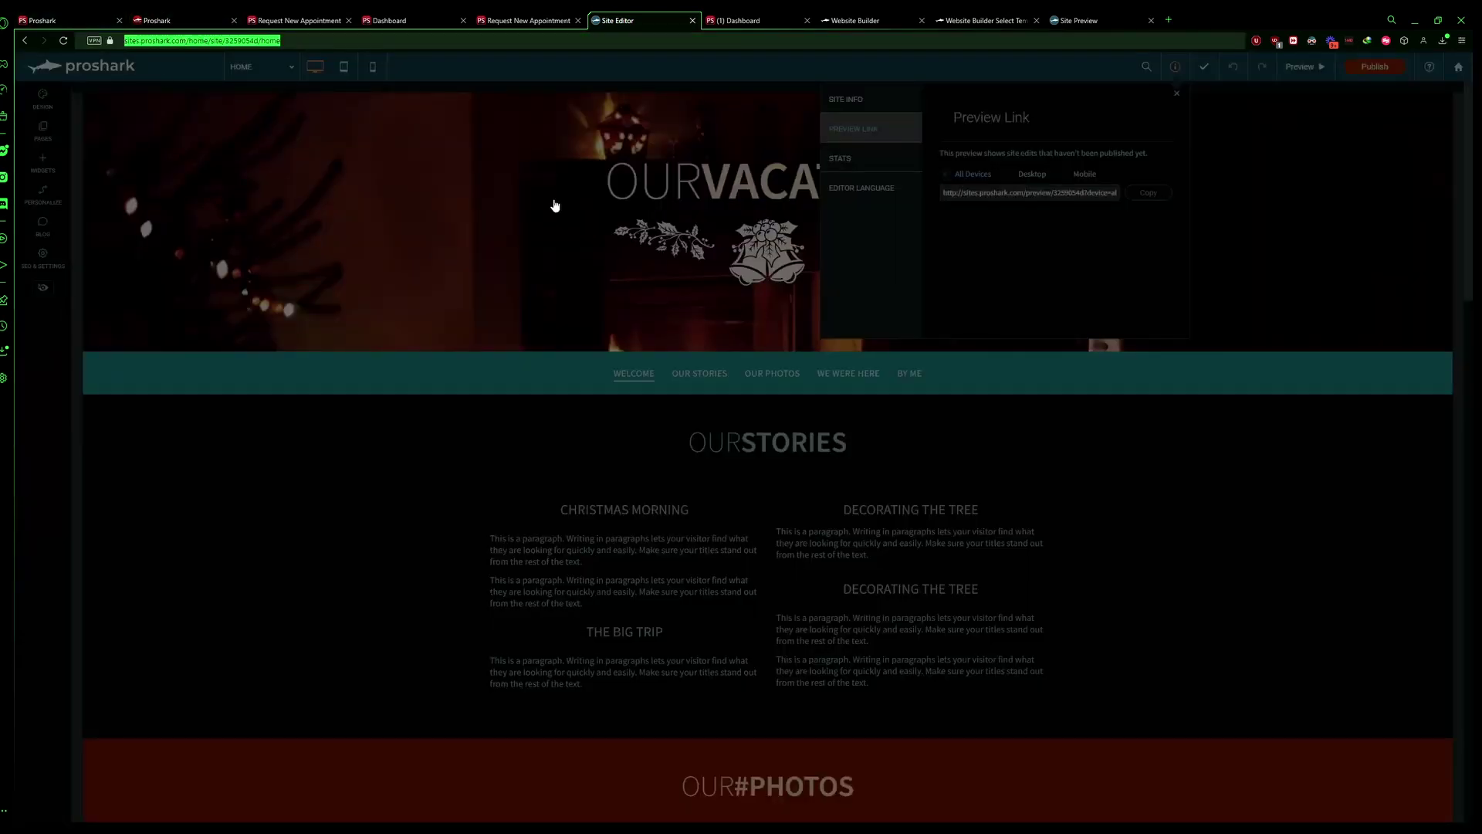
{"action": "left_click", "coordinate": [553, 205]}
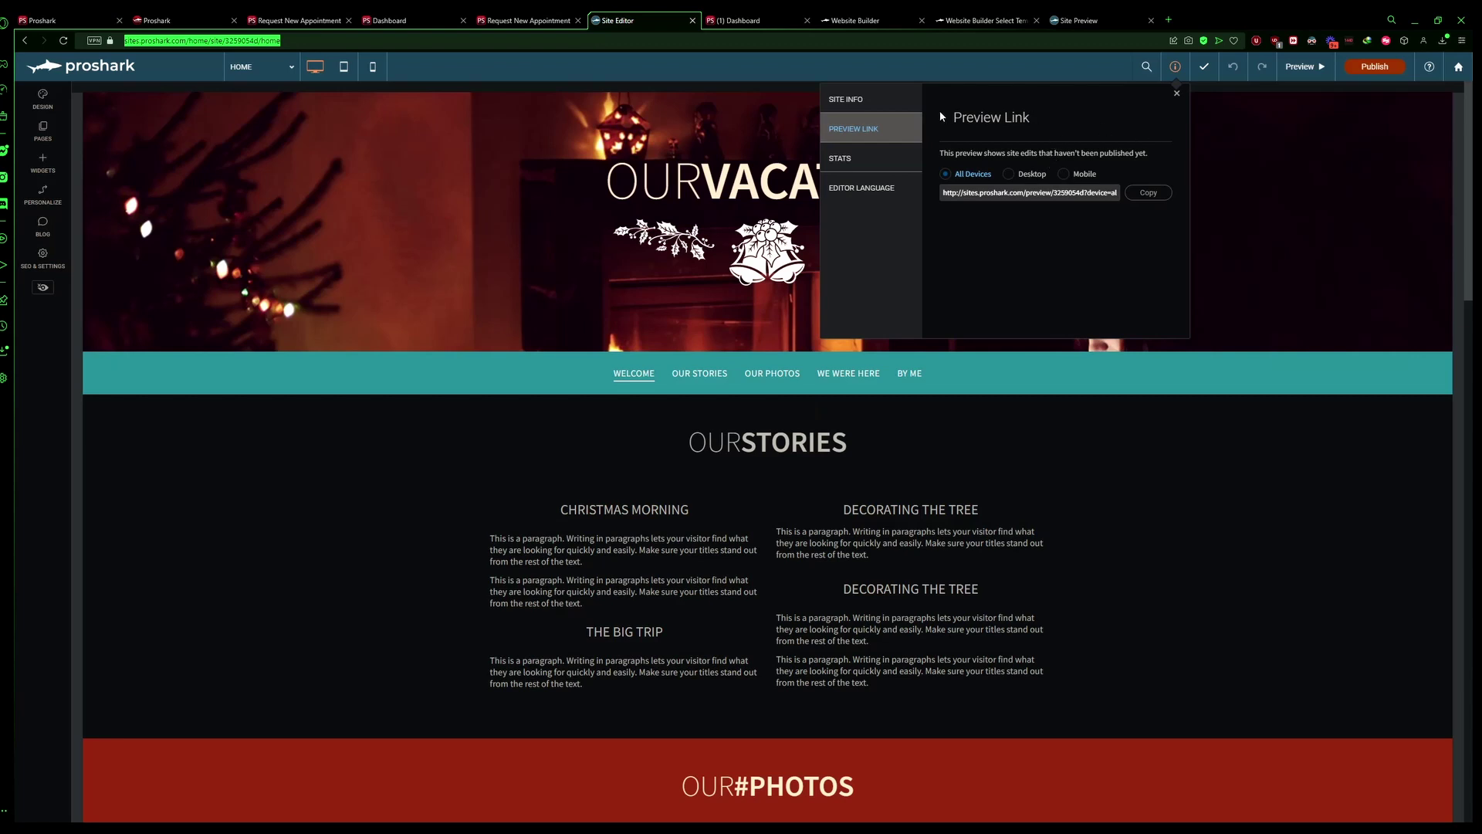
{"action": "left_click", "coordinate": [863, 168]}
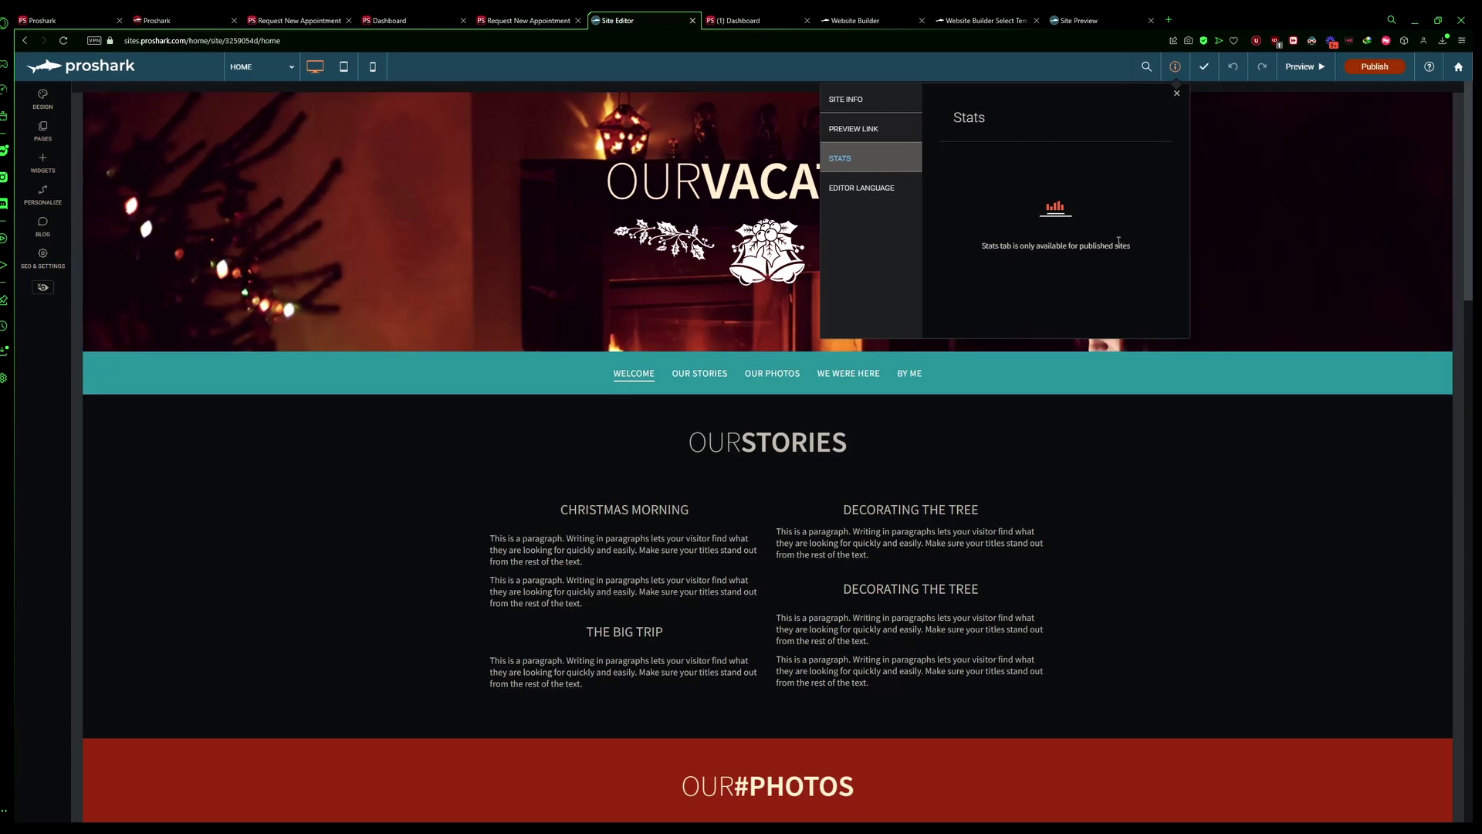
{"action": "left_click", "coordinate": [878, 195]}
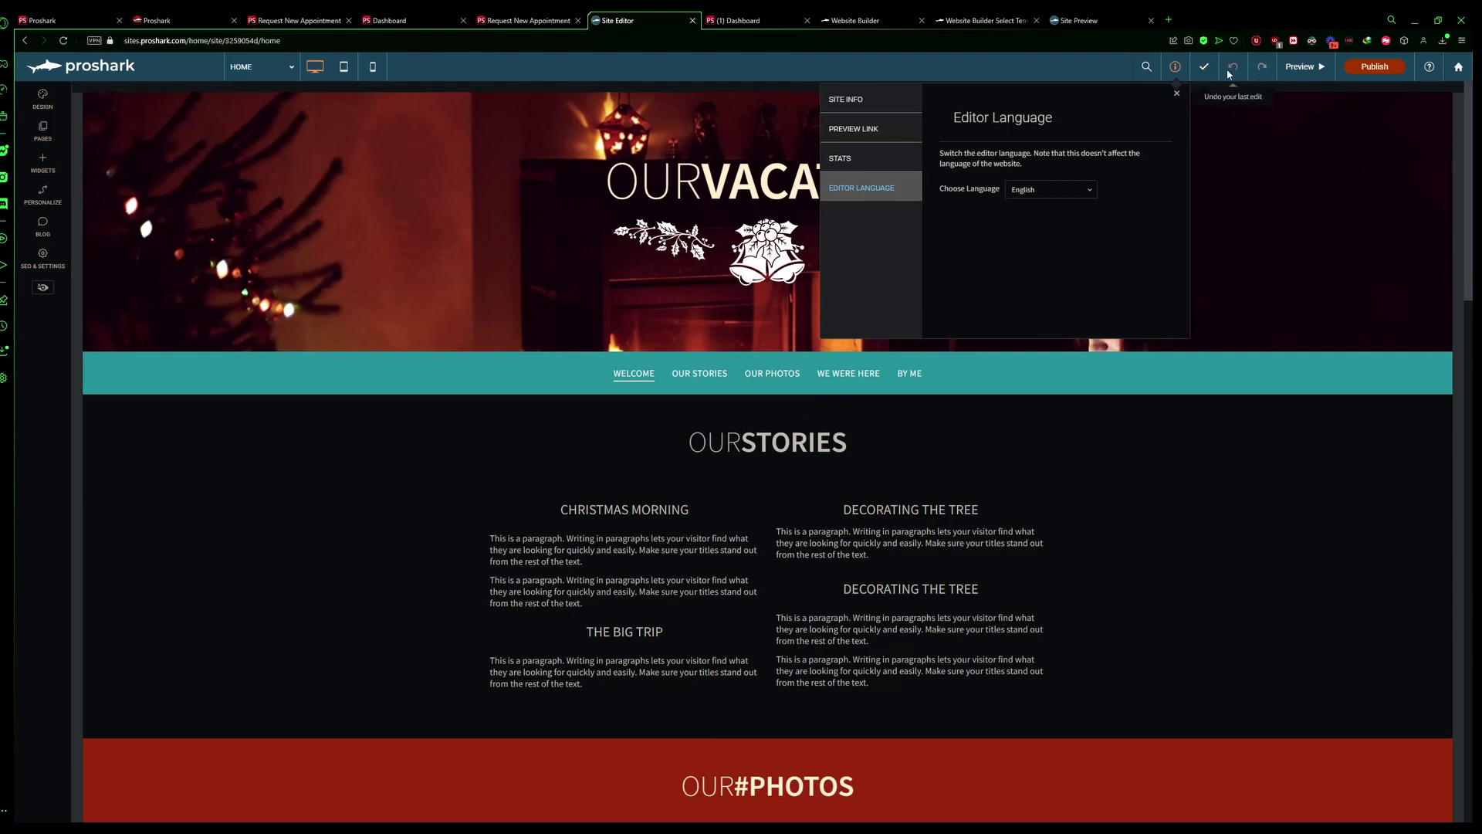
- Preview the site at tablet and all-screen sizes, copy the preview link, and return to editing
{"action": "left_click", "coordinate": [1314, 68]}
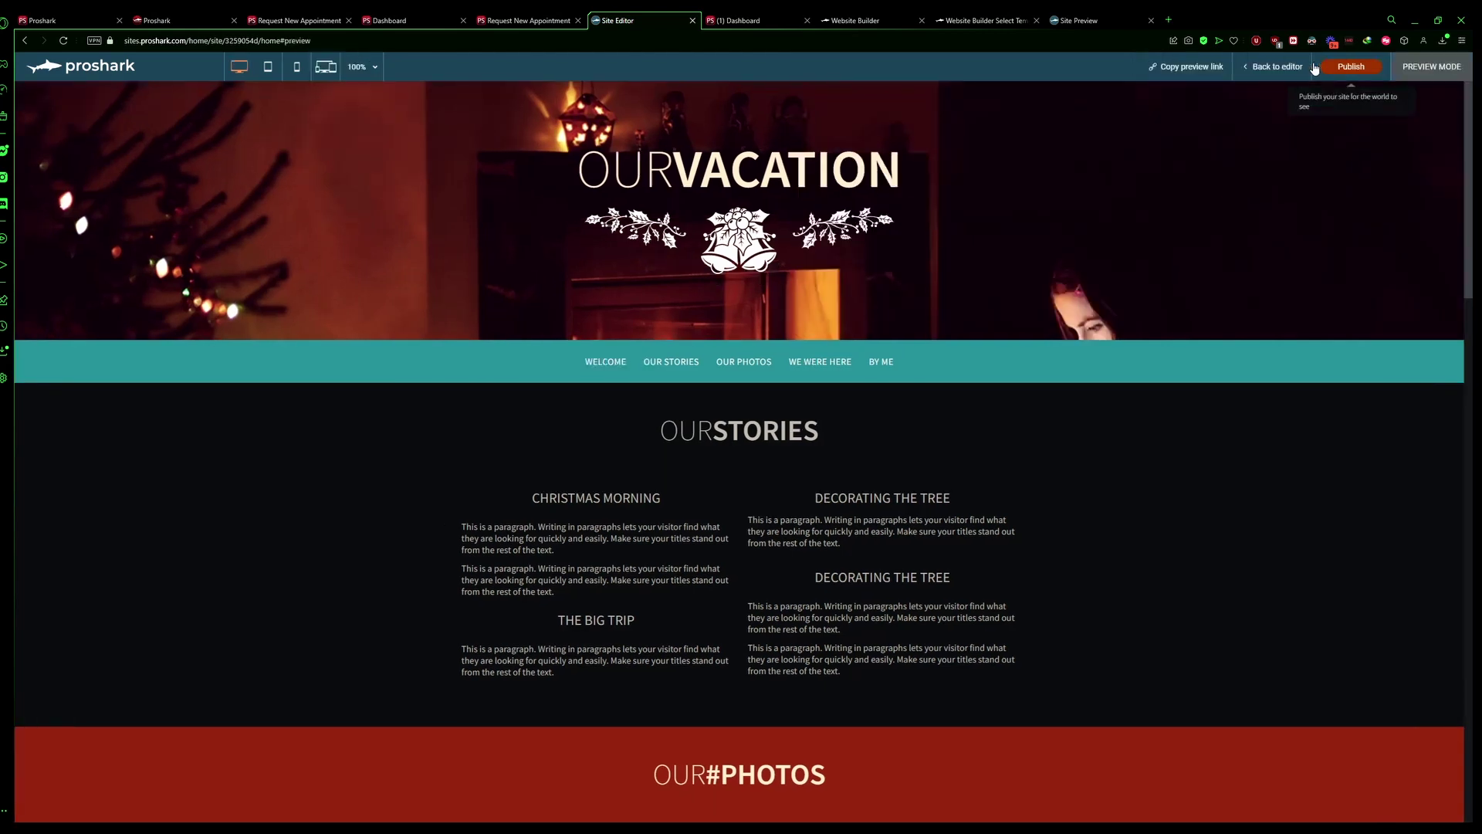
{"action": "left_click", "coordinate": [268, 67]}
{"action": "left_click", "coordinate": [326, 67]}
{"action": "left_click", "coordinate": [1187, 64]}
{"action": "left_click", "coordinate": [1272, 68]}
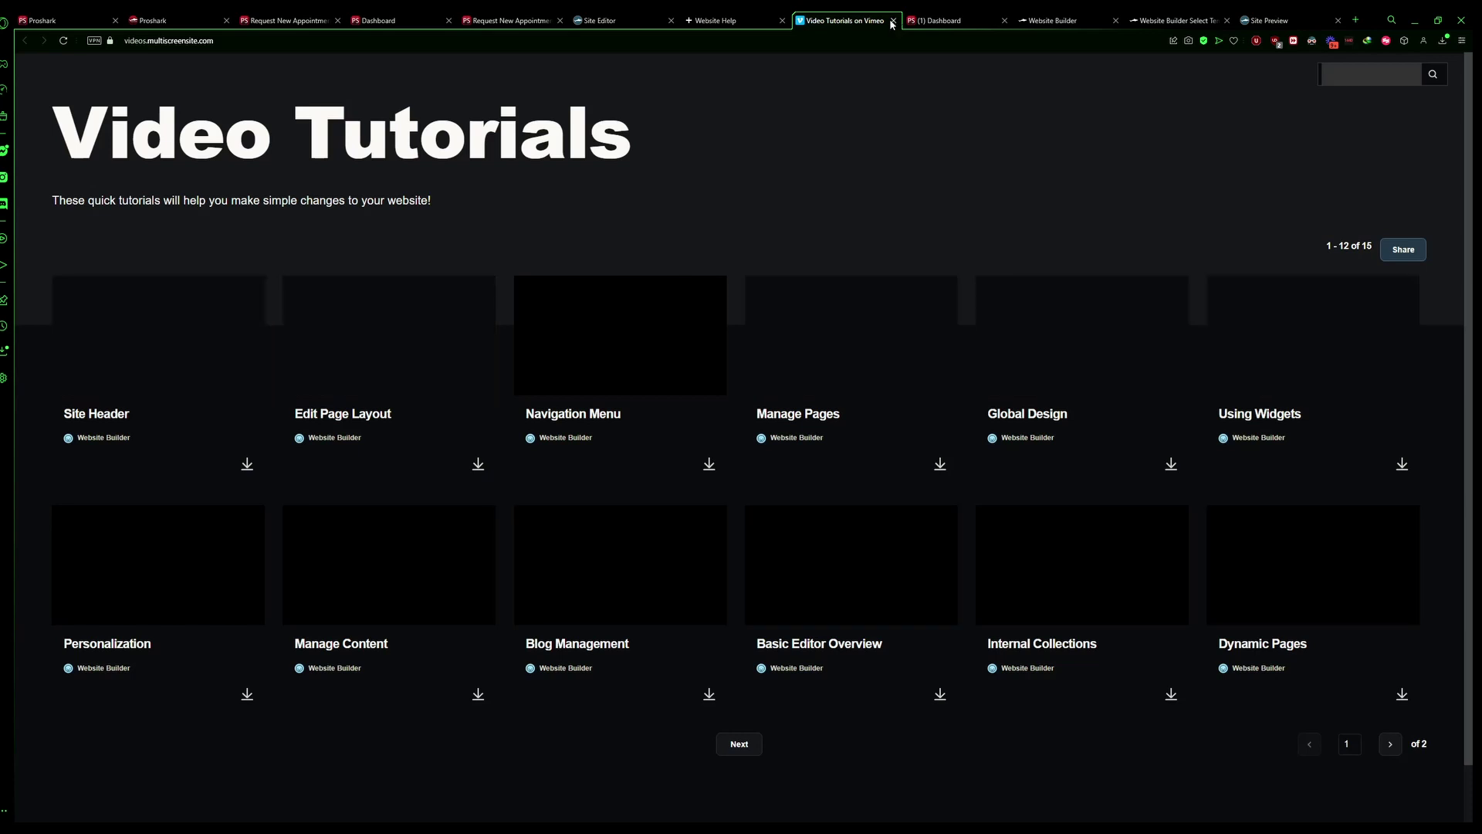
- Leave the Video Tutorials for the Website Help tab, then return to the Site Editor tab
{"action": "left_click", "coordinate": [740, 21]}
{"action": "left_click", "coordinate": [610, 21]}
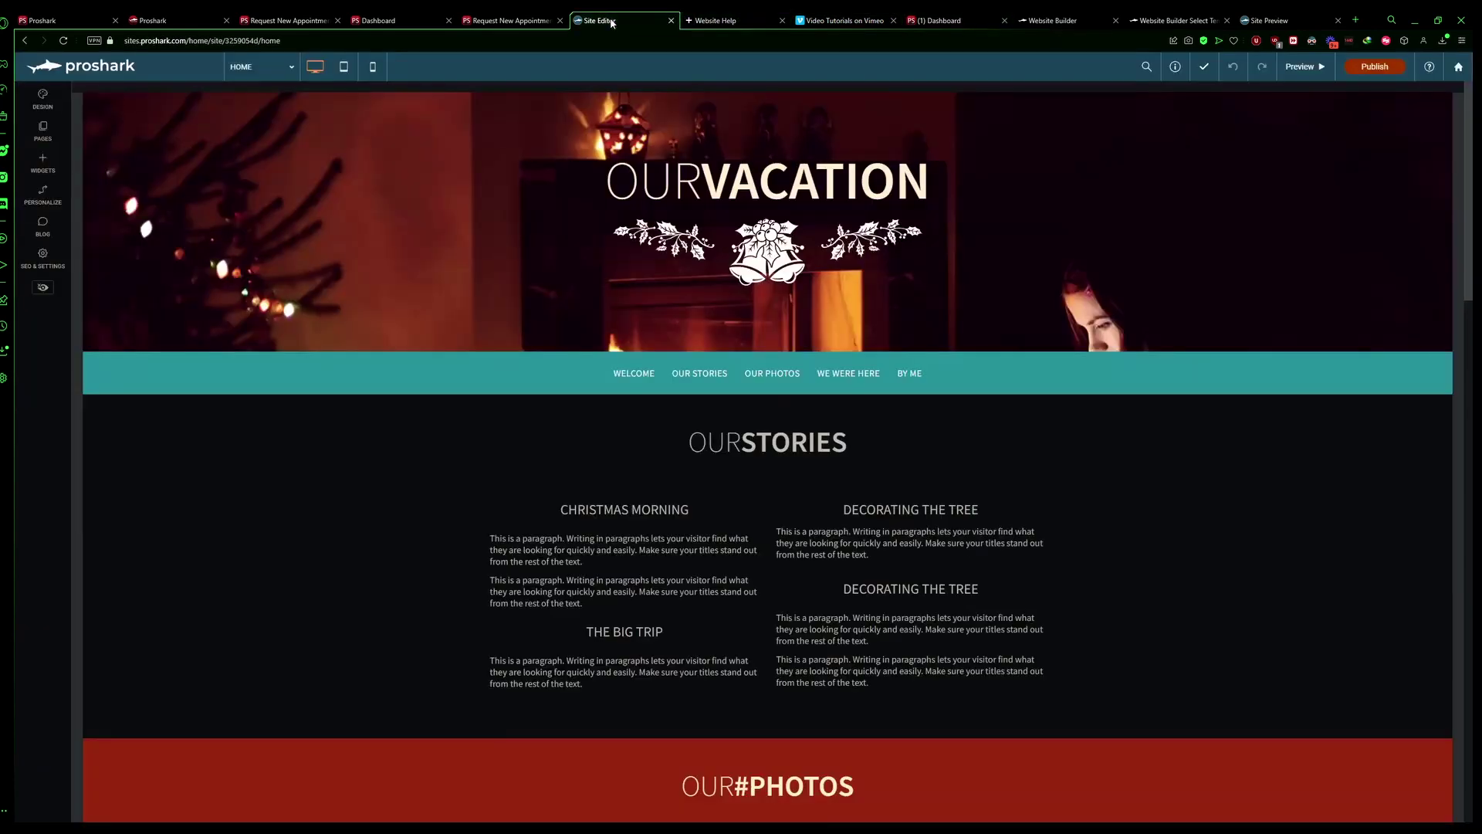
- Go to the vacation site's Site Overview dashboard and scroll through its status and visit stats
{"action": "left_click", "coordinate": [1468, 67]}
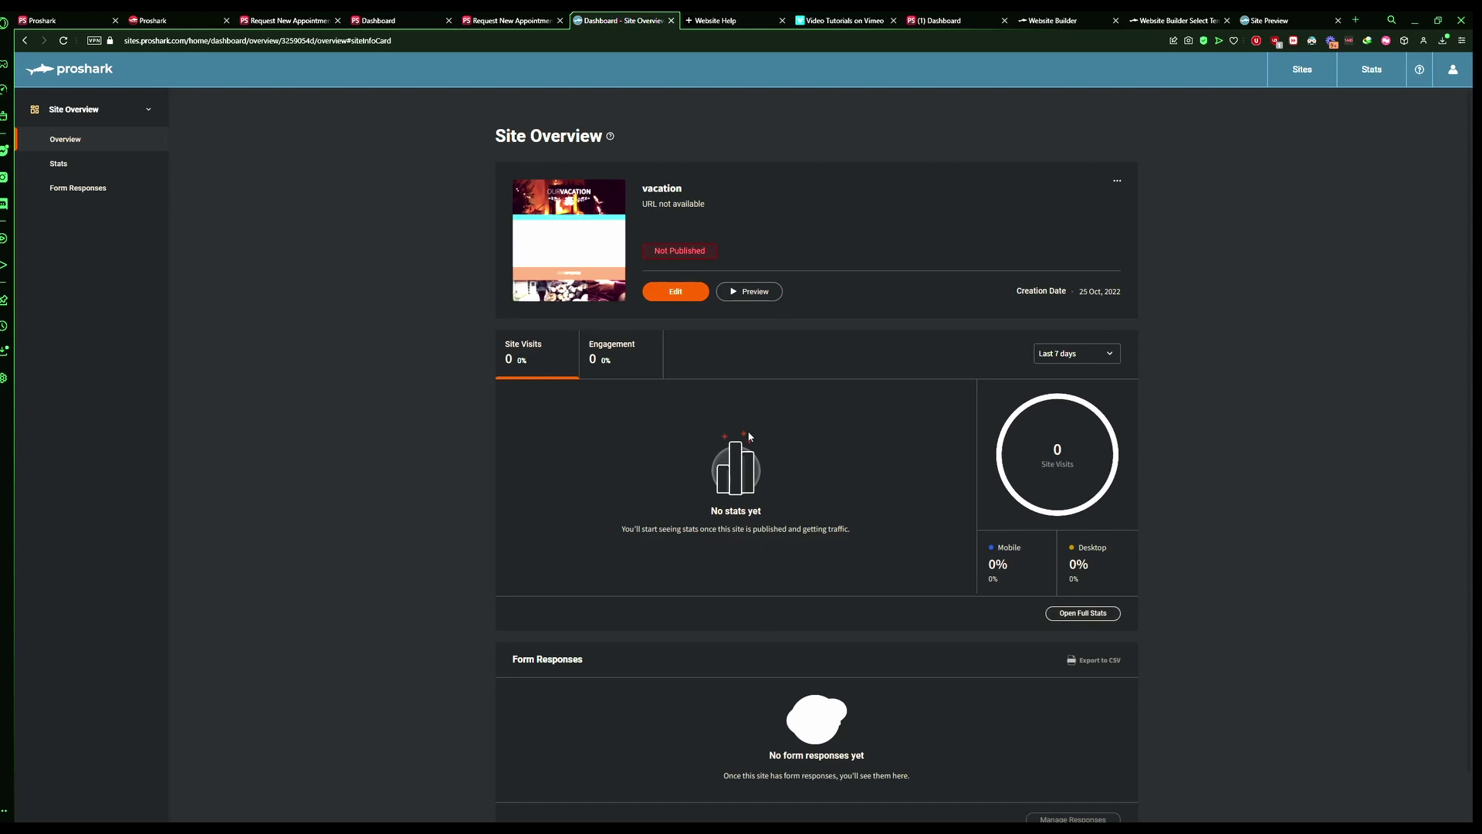
{"action": "scroll", "coordinate": [830, 810], "scroll_direction": "down", "scroll_amount": 1}
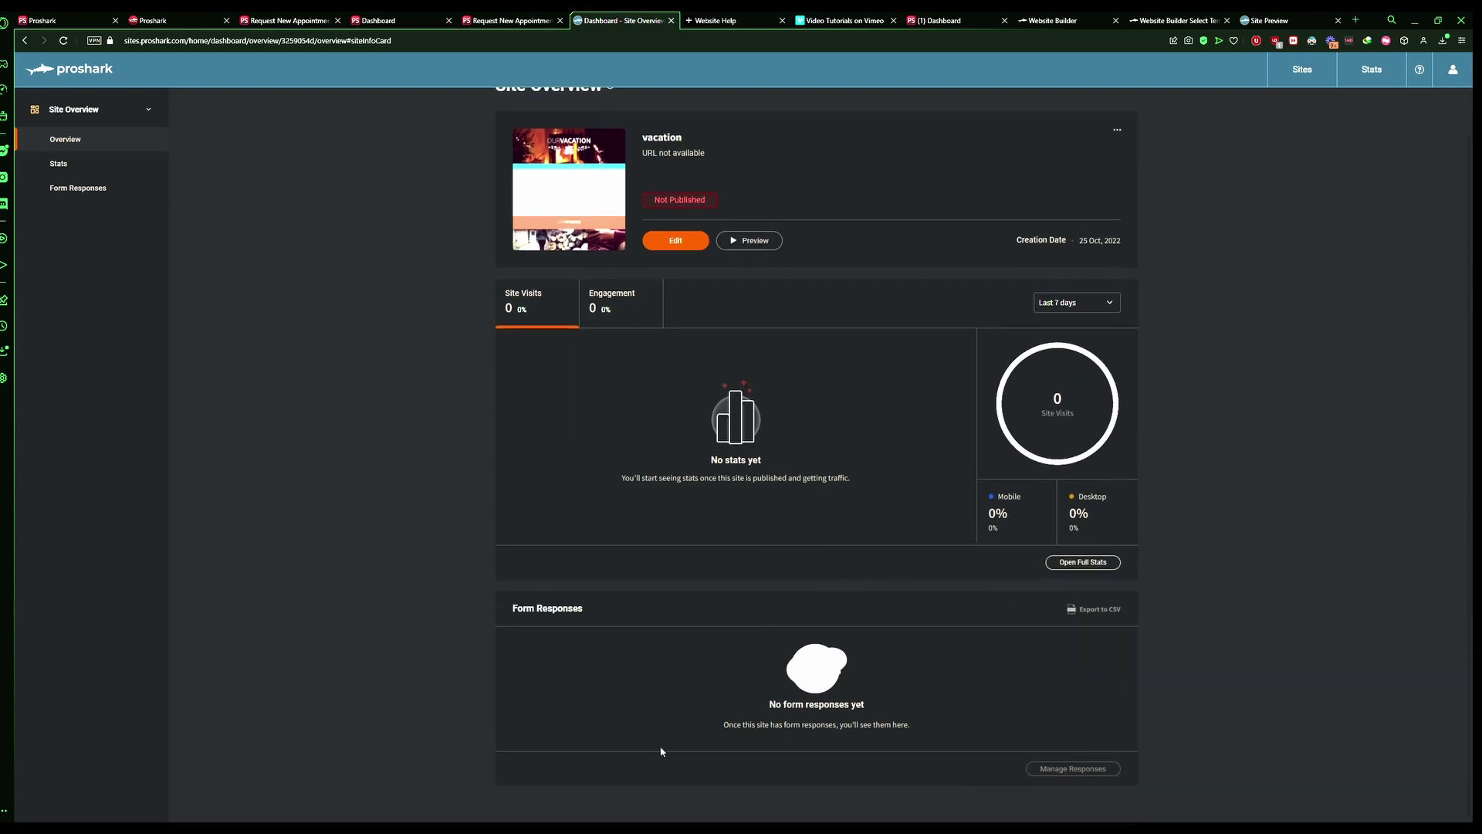
{"action": "scroll", "coordinate": [702, 772], "scroll_direction": "up", "scroll_amount": 1}
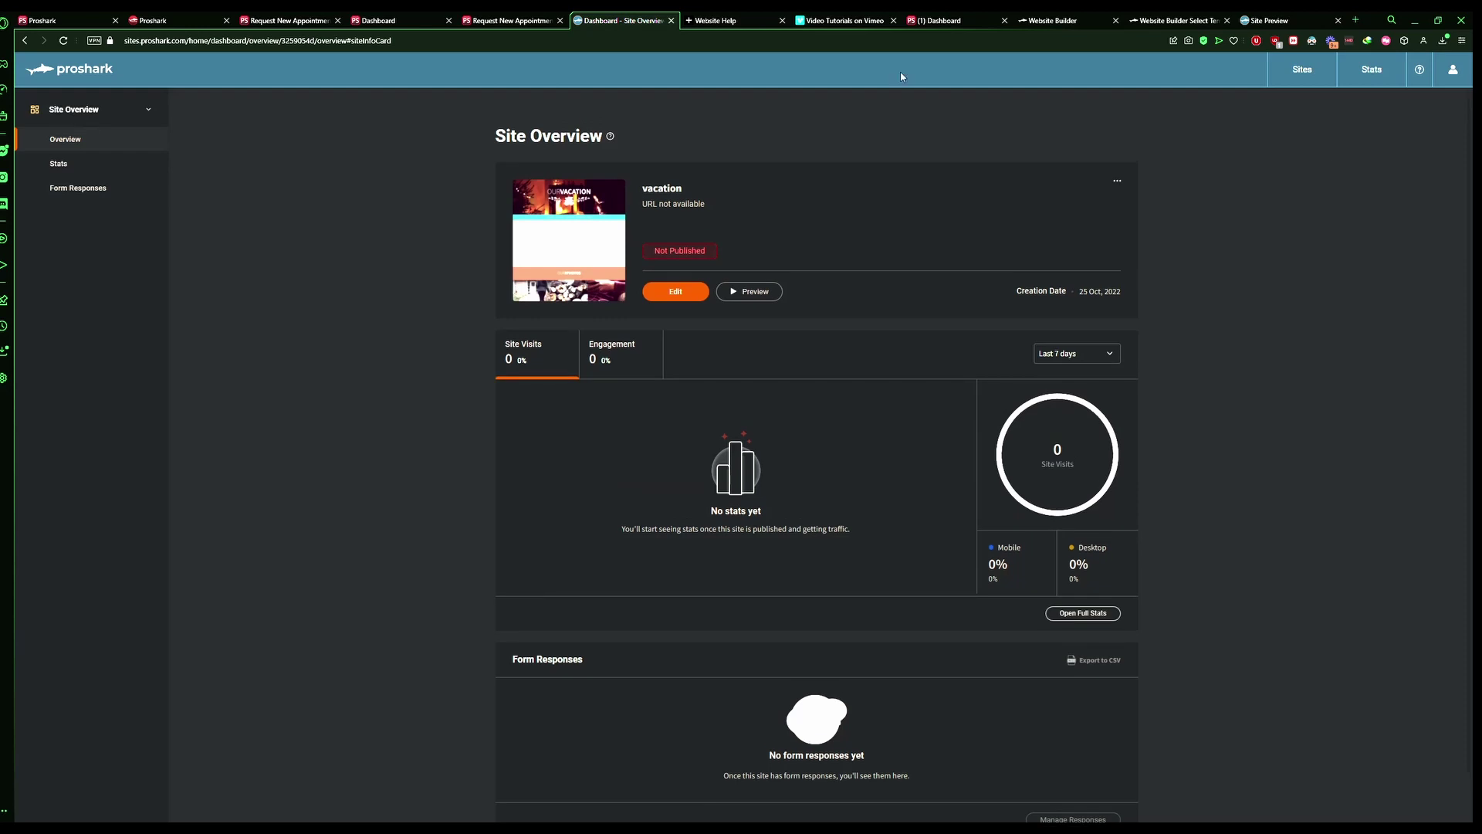